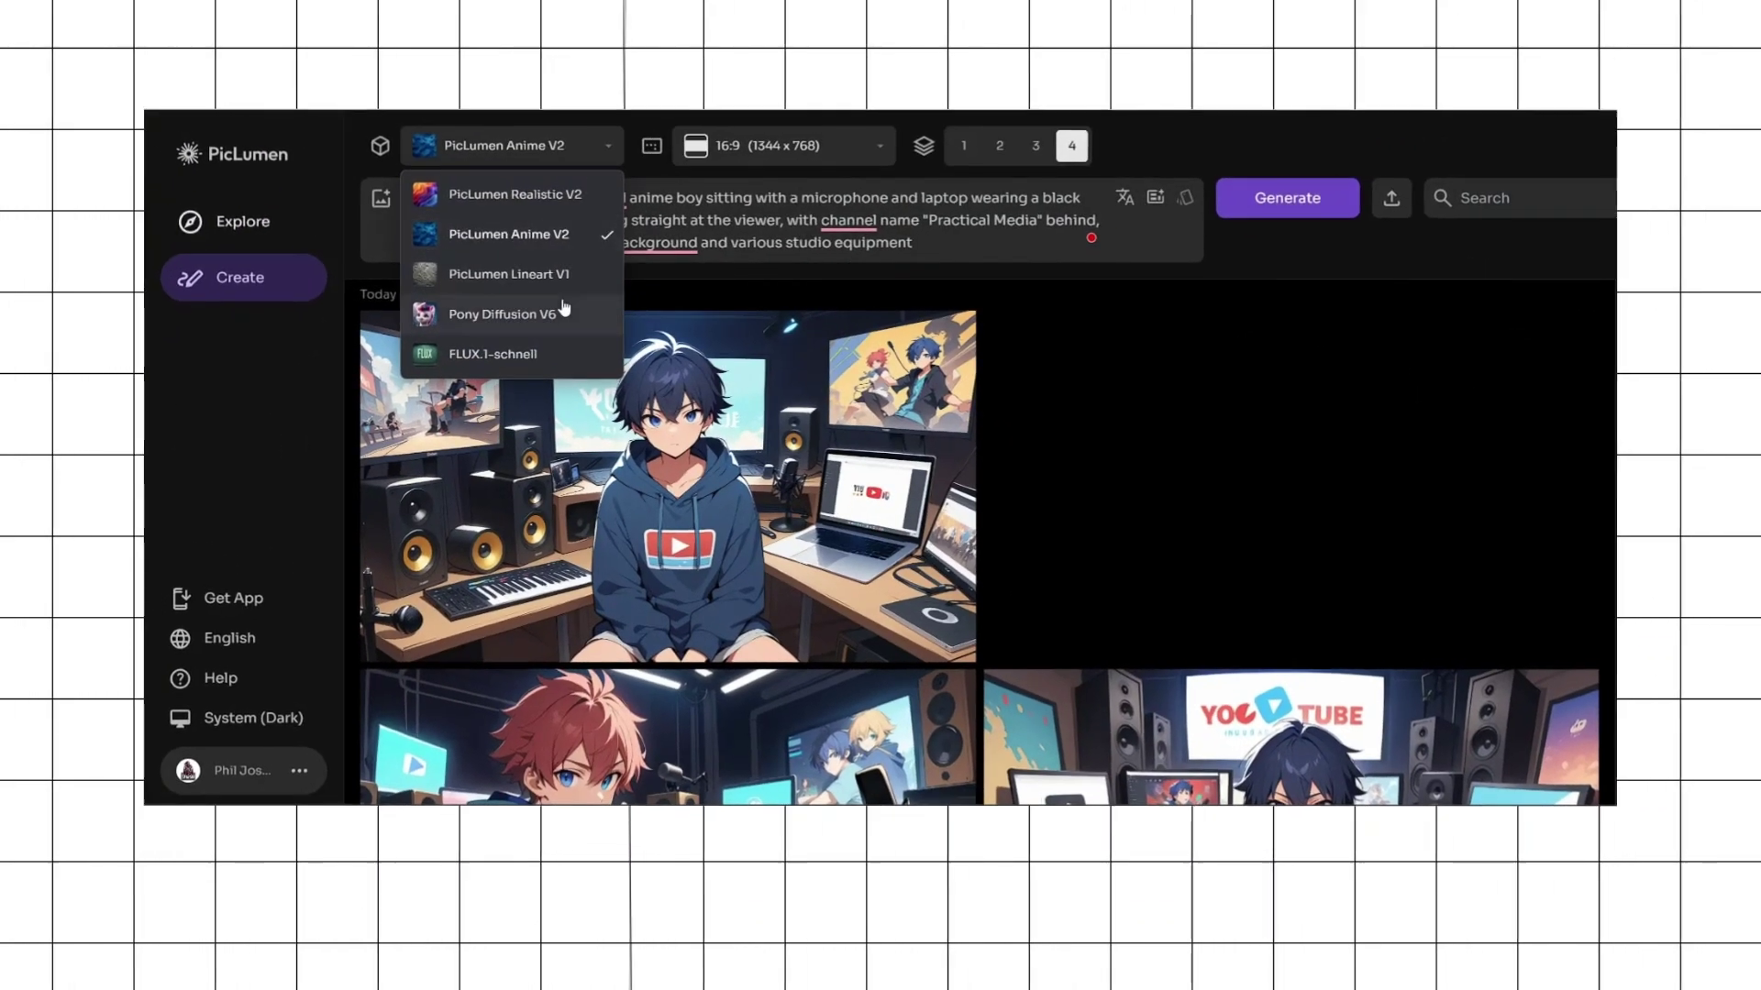
- Switch the model to Realistic V2, back to Anime V2, then view the aspect-ratio list
{"action": "left_click", "coordinate": [514, 194]}
{"action": "left_click", "coordinate": [511, 145]}
{"action": "left_click", "coordinate": [509, 234]}
{"action": "left_click", "coordinate": [784, 144]}
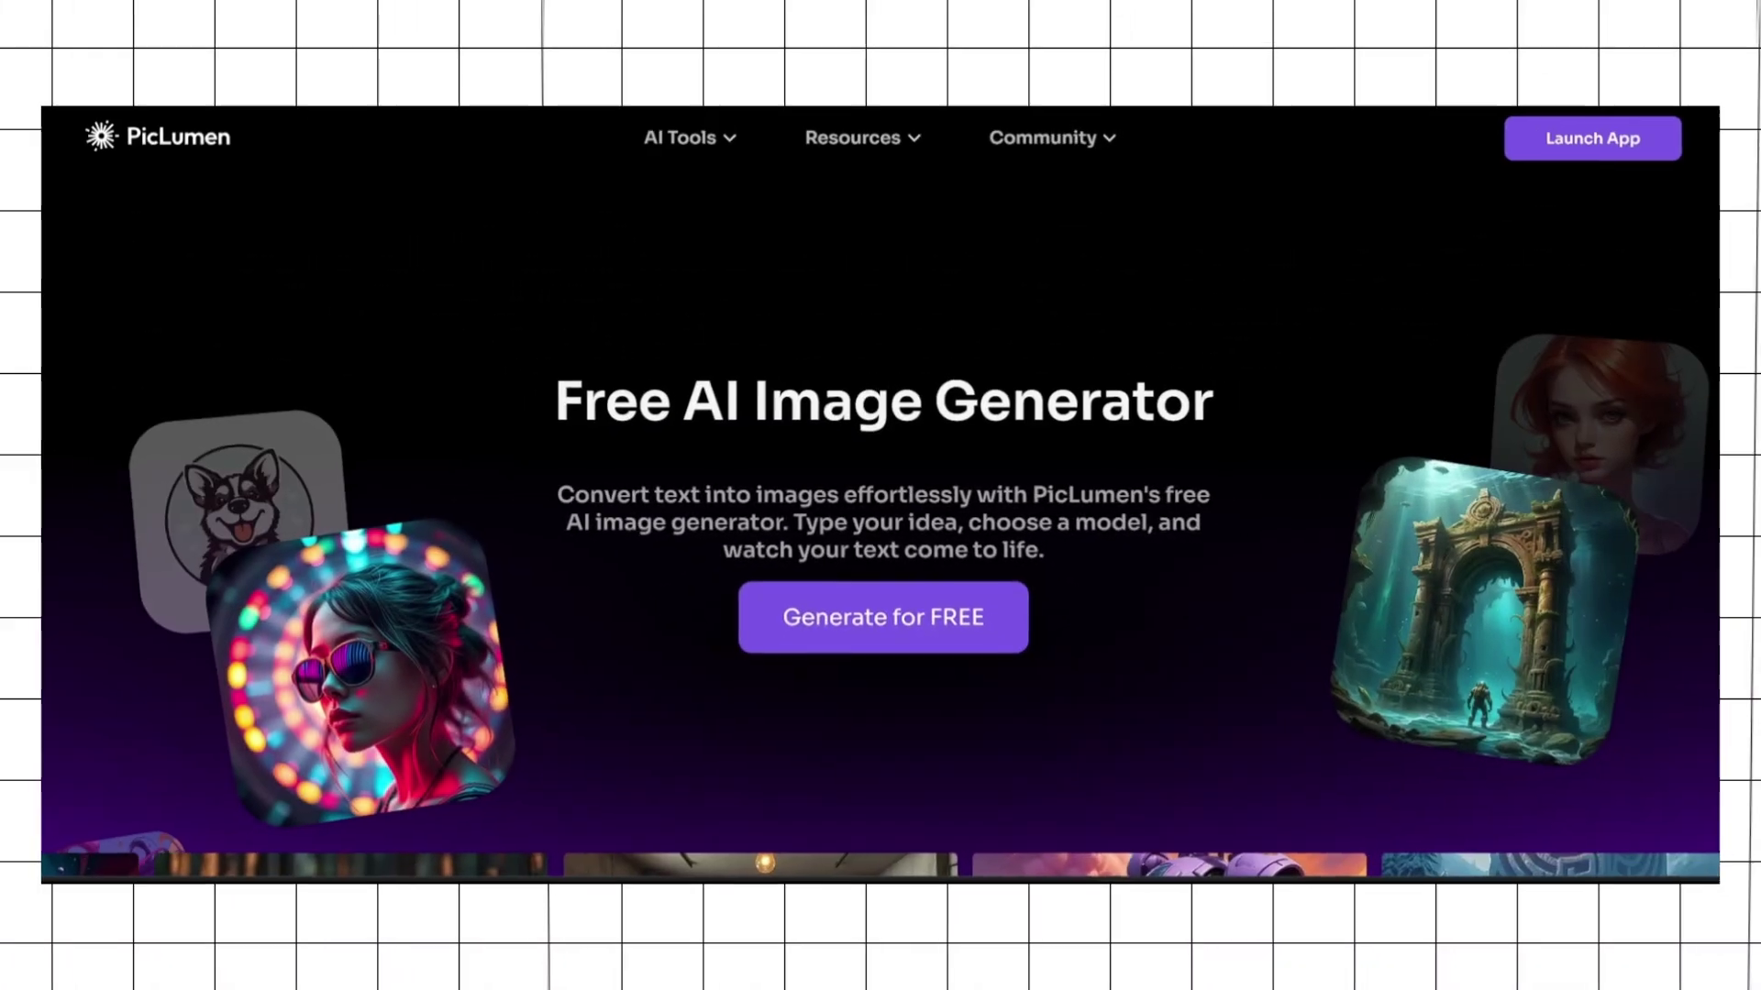
- Scroll down the PicLumen homepage through its gallery and AI tools sections
{"action": "scroll", "coordinate": [880, 459], "scroll_direction": "down", "scroll_amount": 3}
{"action": "scroll", "coordinate": [880, 495], "scroll_direction": "down", "scroll_amount": 15}
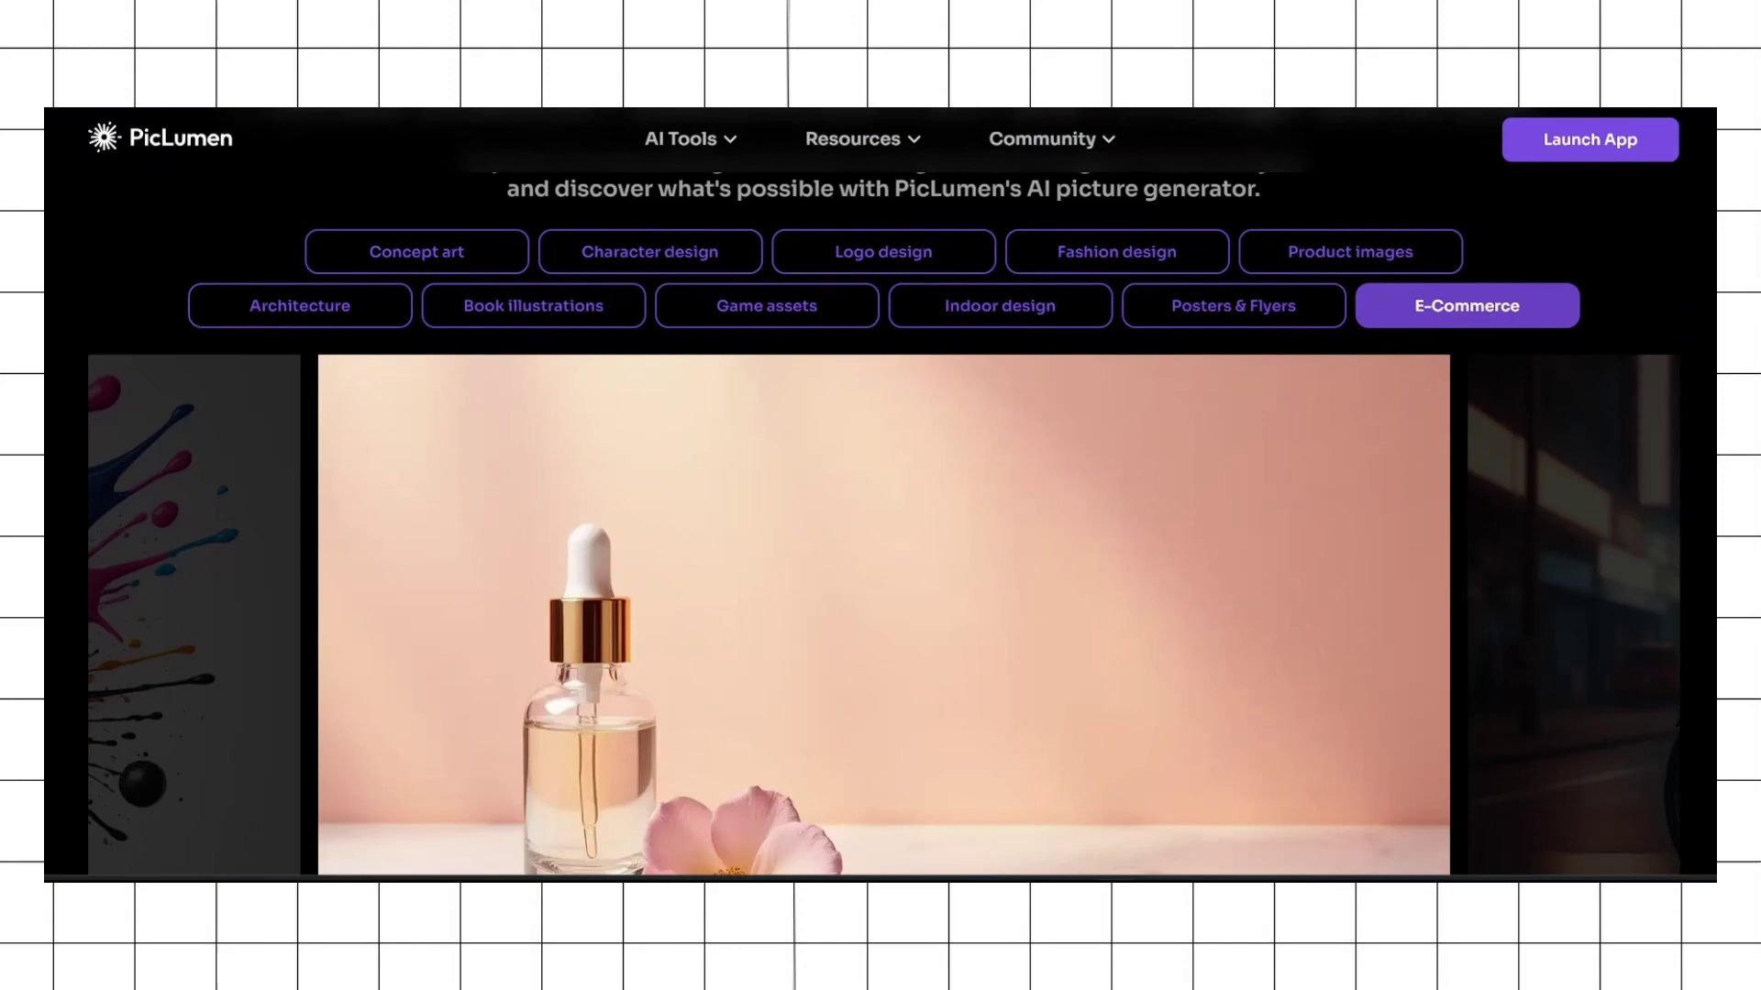
{"action": "scroll", "coordinate": [880, 495], "scroll_direction": "down", "scroll_amount": 15}
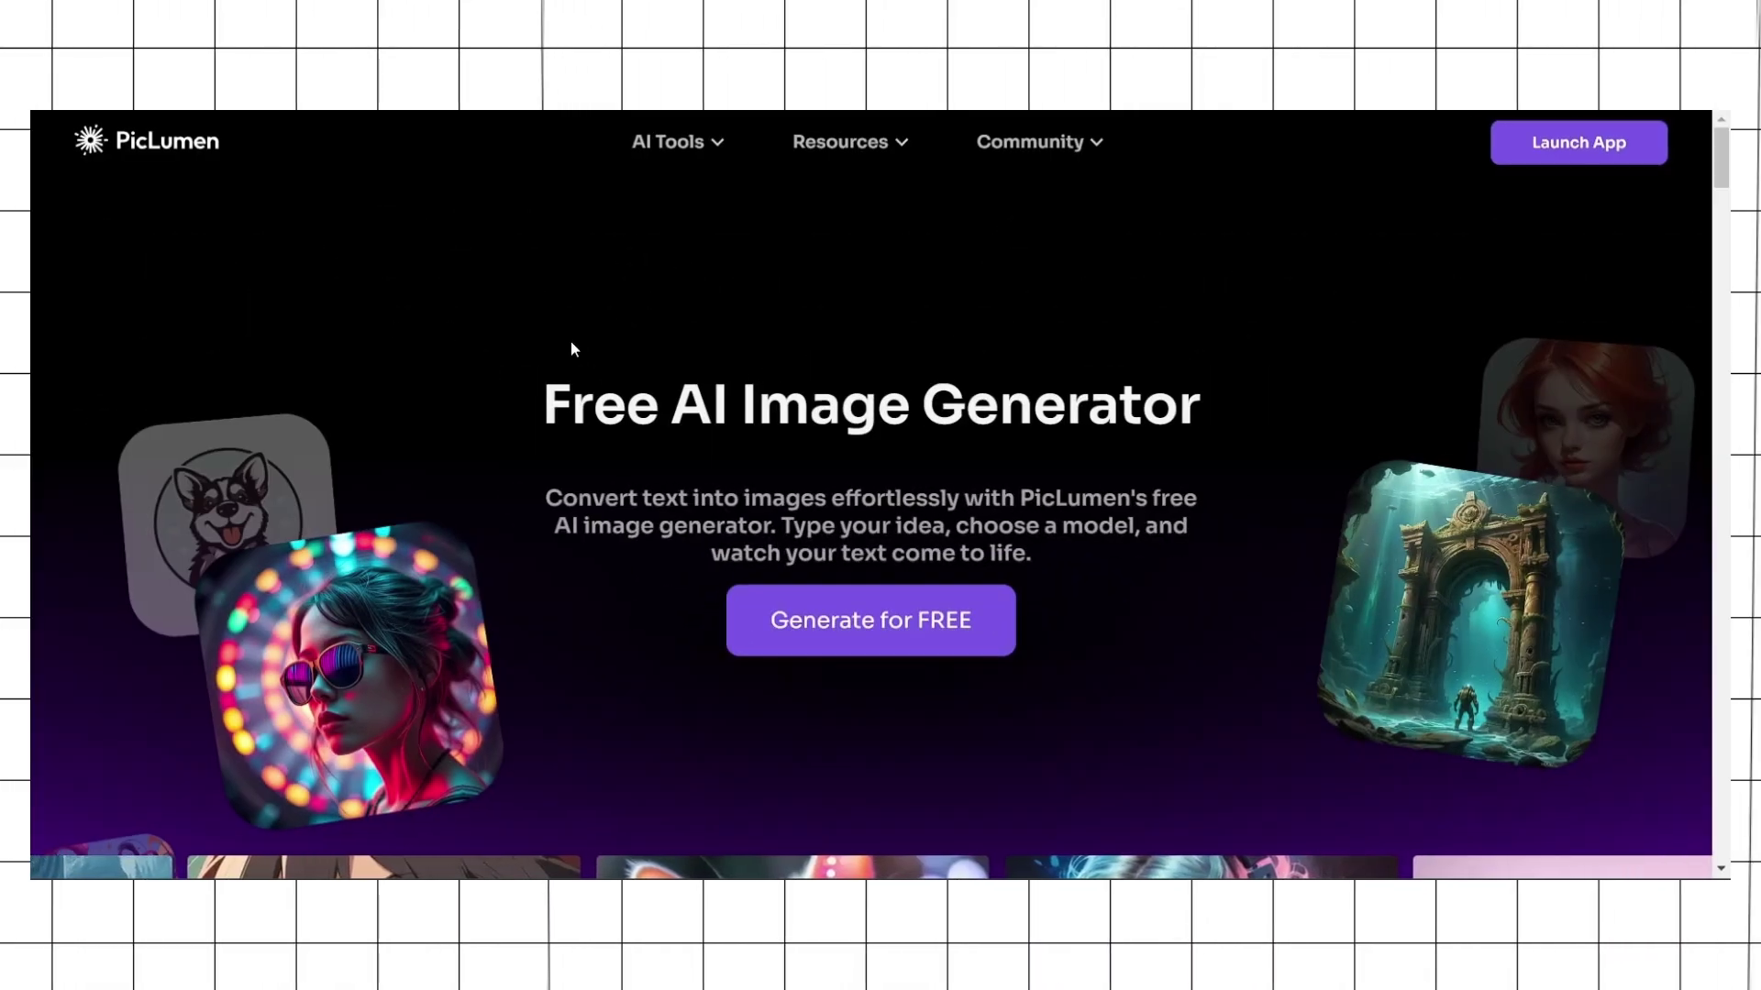
- Start the free generator from 'Generate for FREE' and sign in with a Google account
{"action": "left_click", "coordinate": [807, 631]}
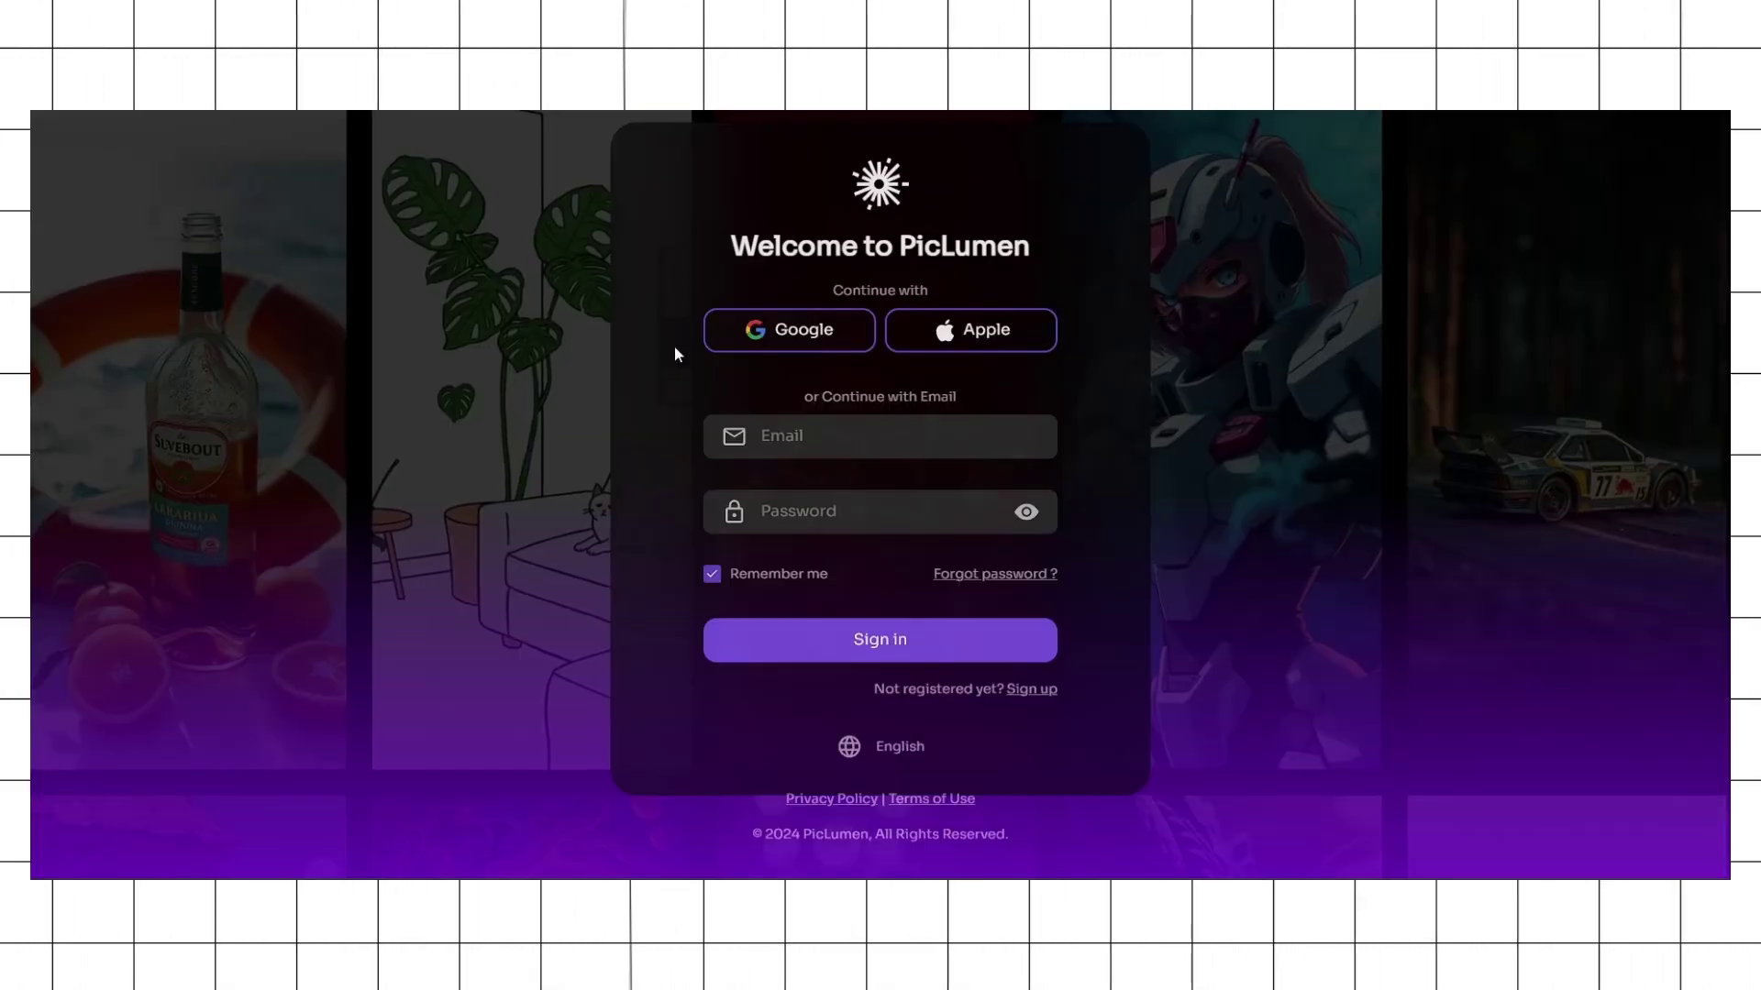
{"action": "left_click", "coordinate": [779, 332]}
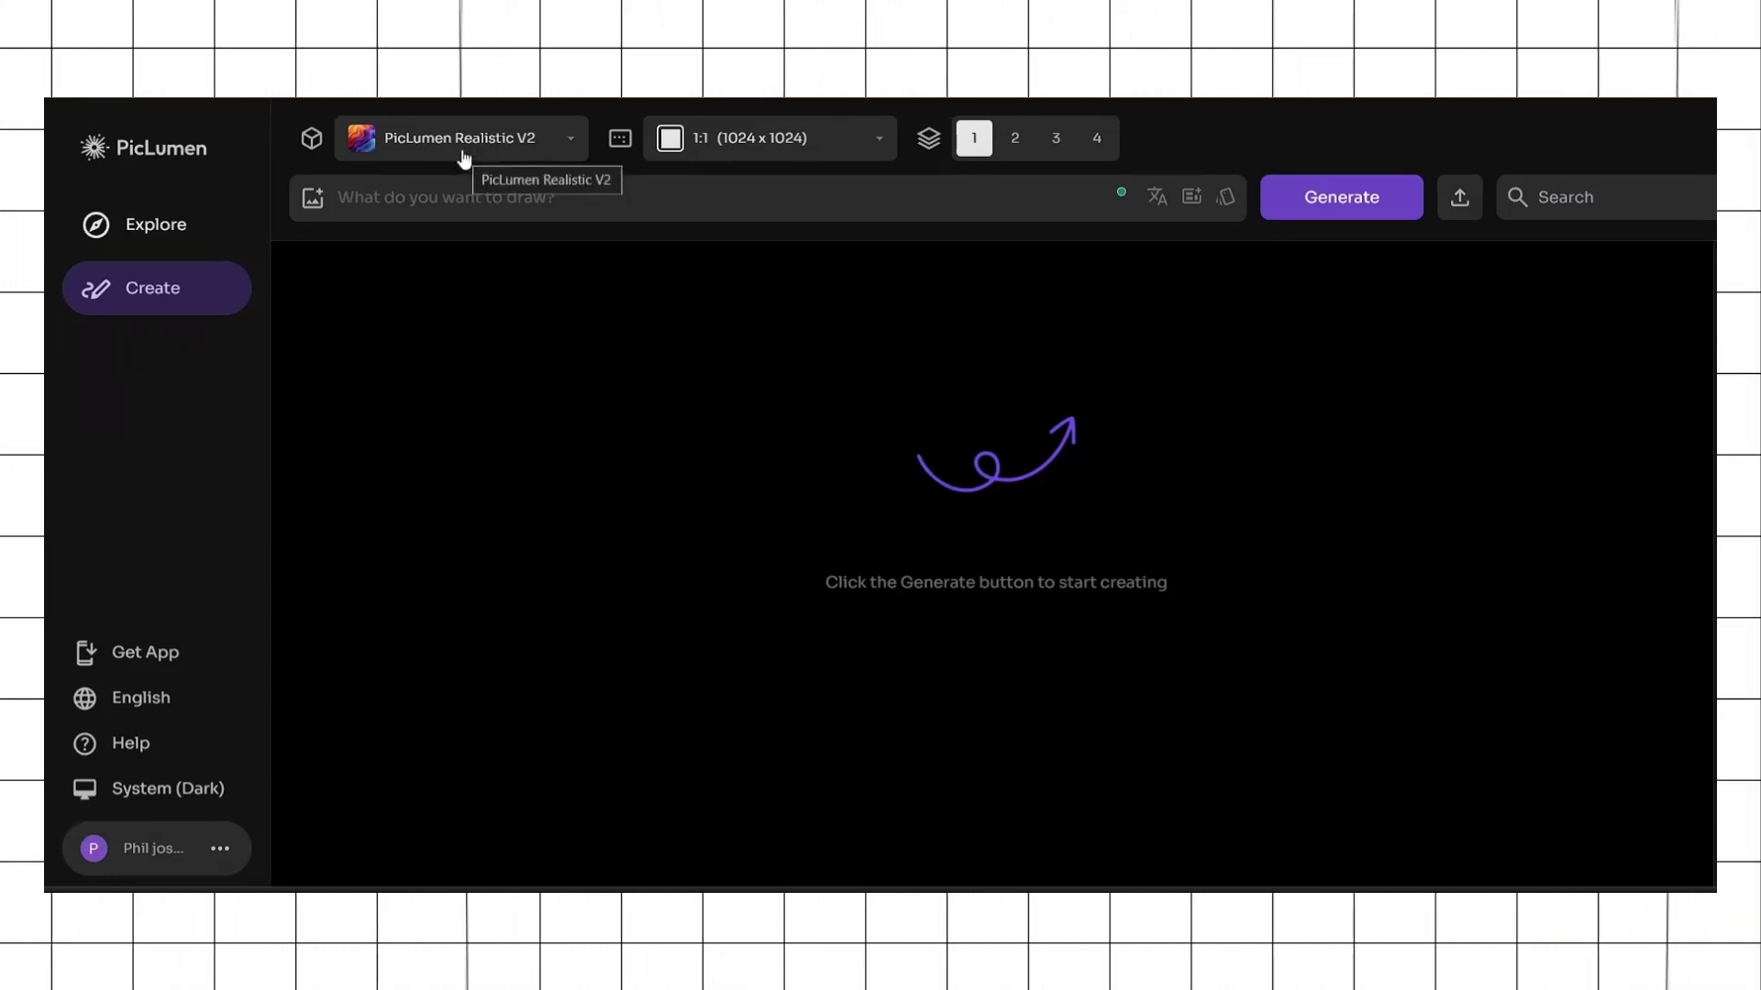
{"action": "left_click", "coordinate": [312, 144]}
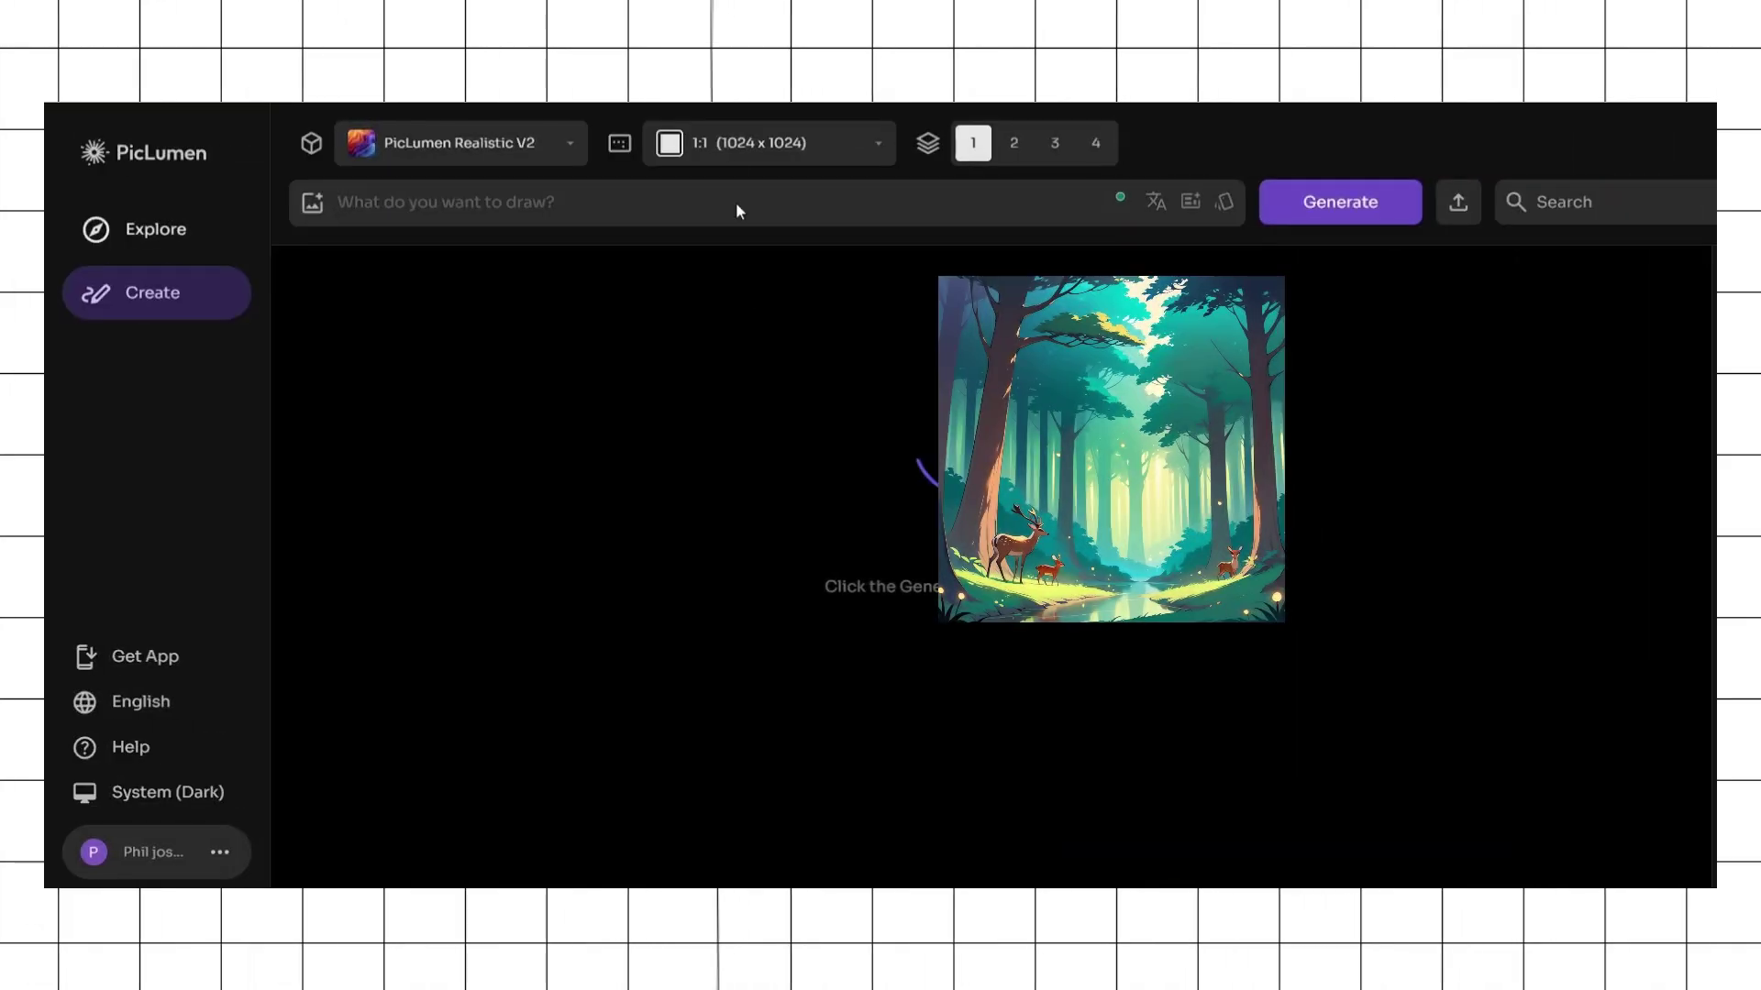
{"action": "left_click", "coordinate": [742, 143]}
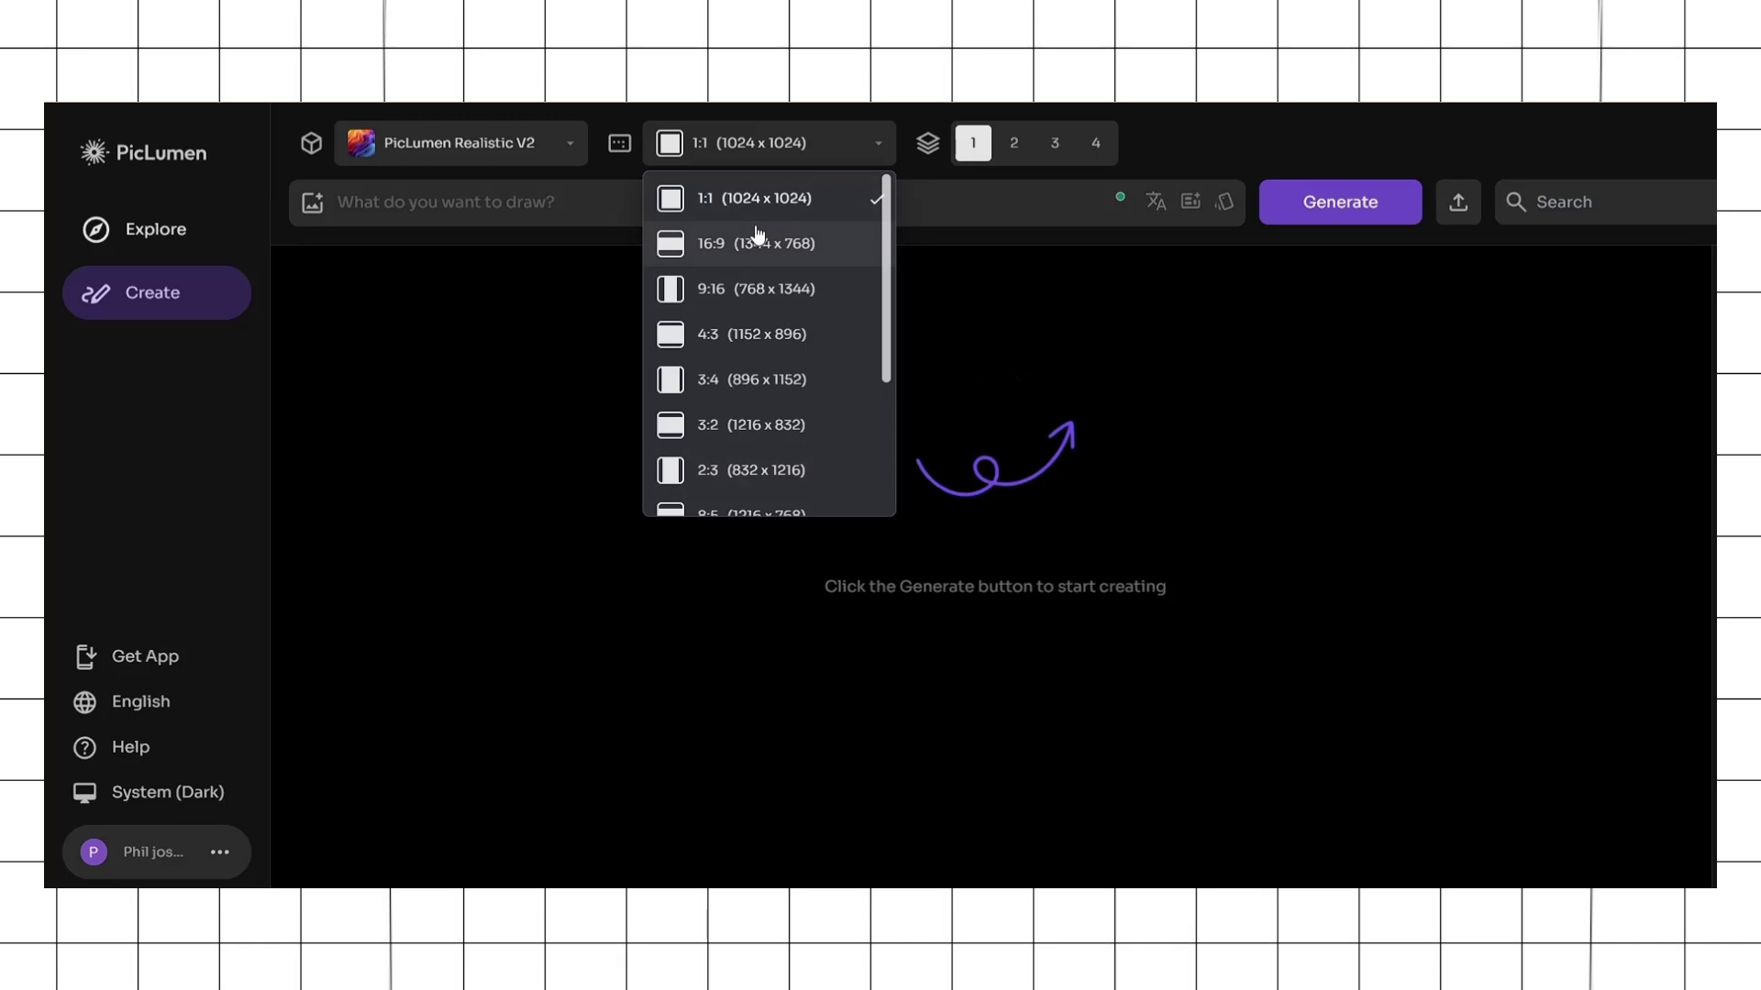
{"action": "left_click_drag", "start_coordinate": [890, 224], "coordinate": [898, 375]}
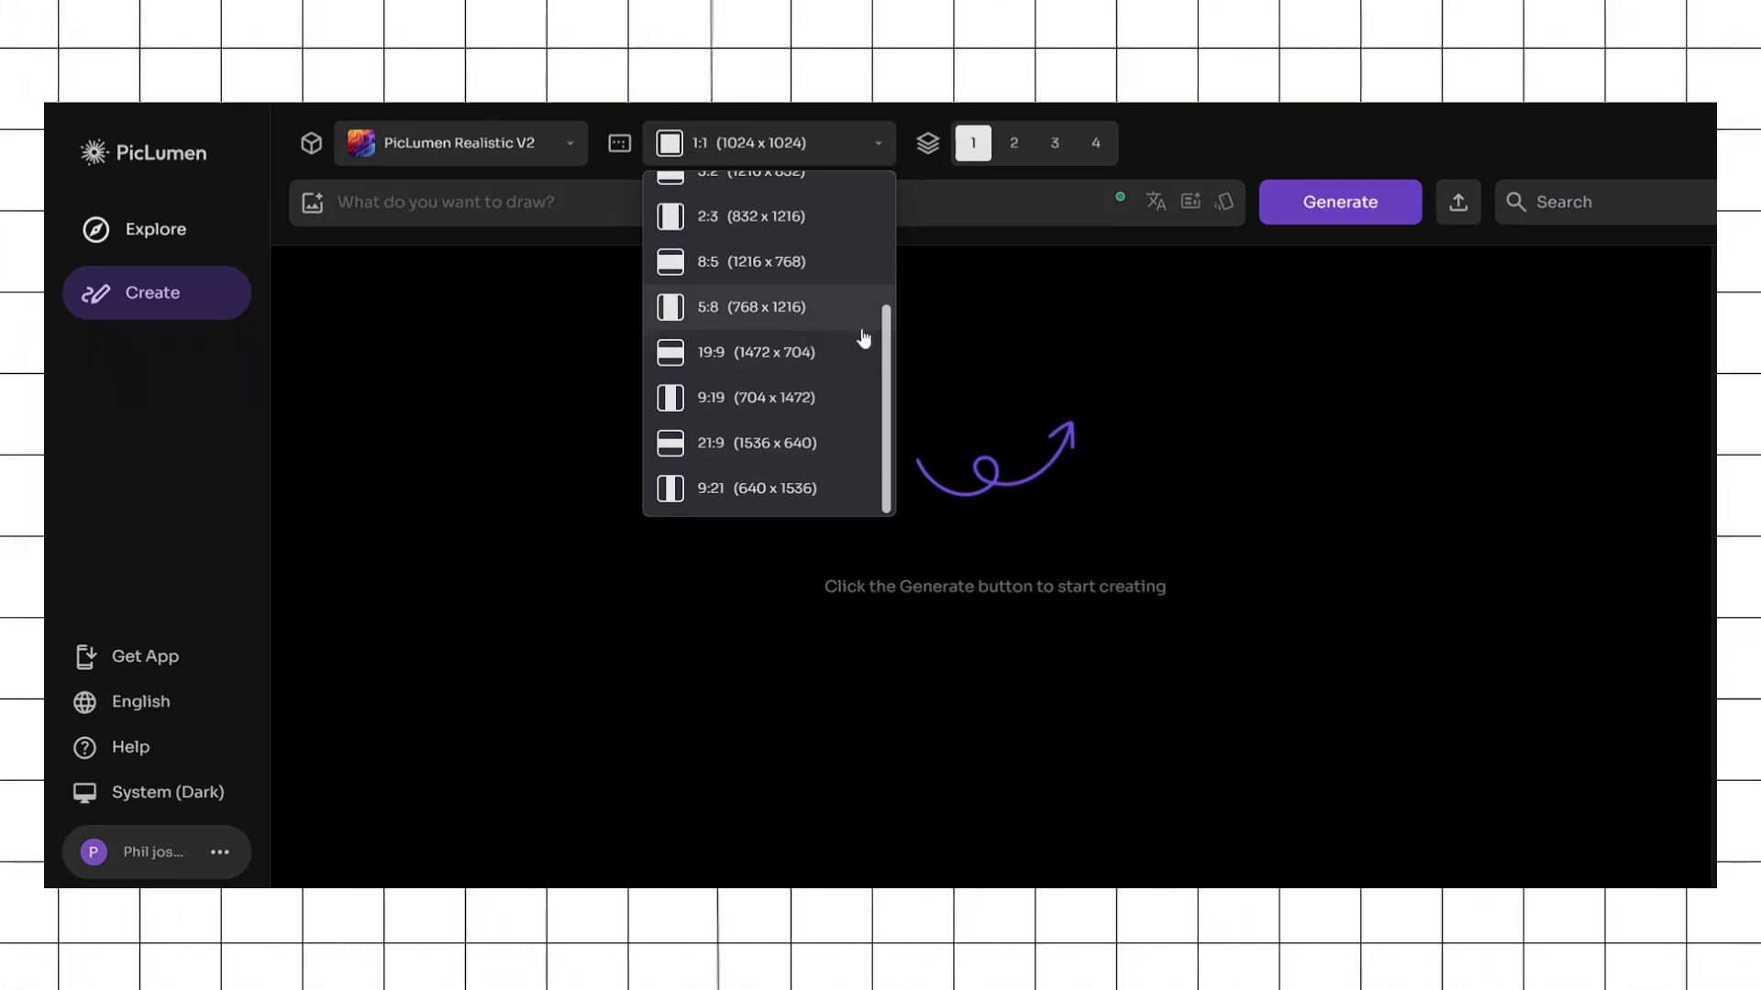
{"action": "left_click", "coordinate": [963, 275]}
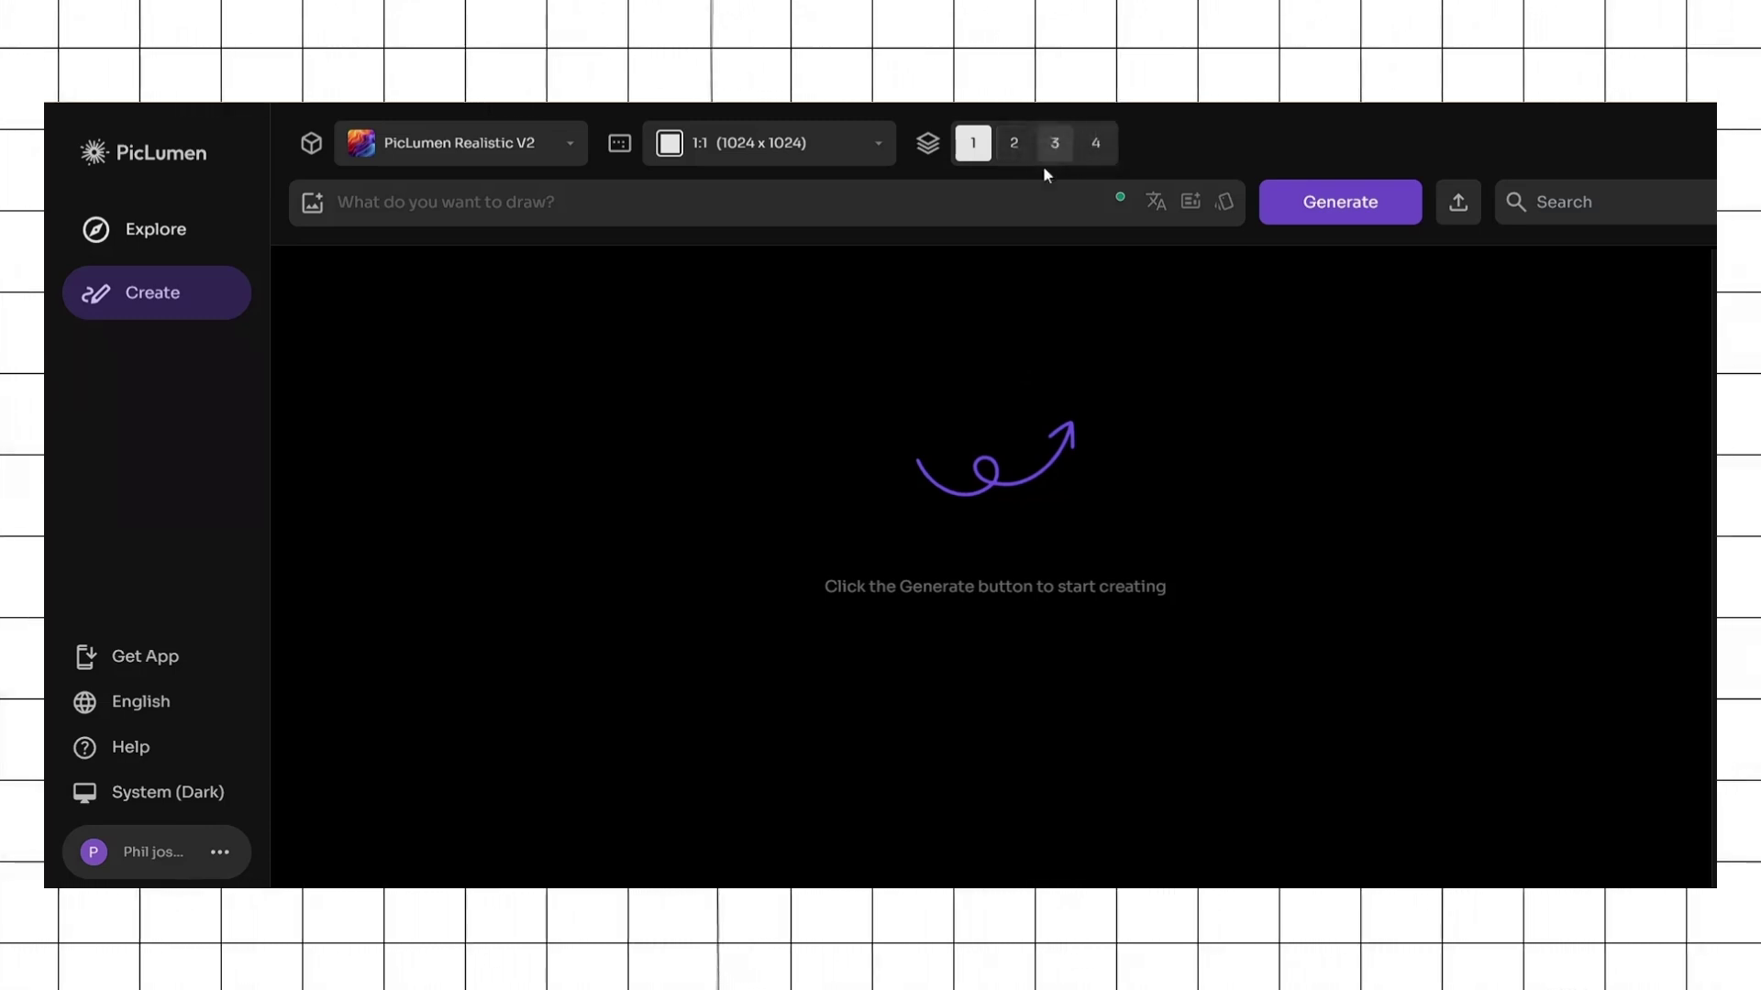
{"action": "left_click", "coordinate": [555, 212]}
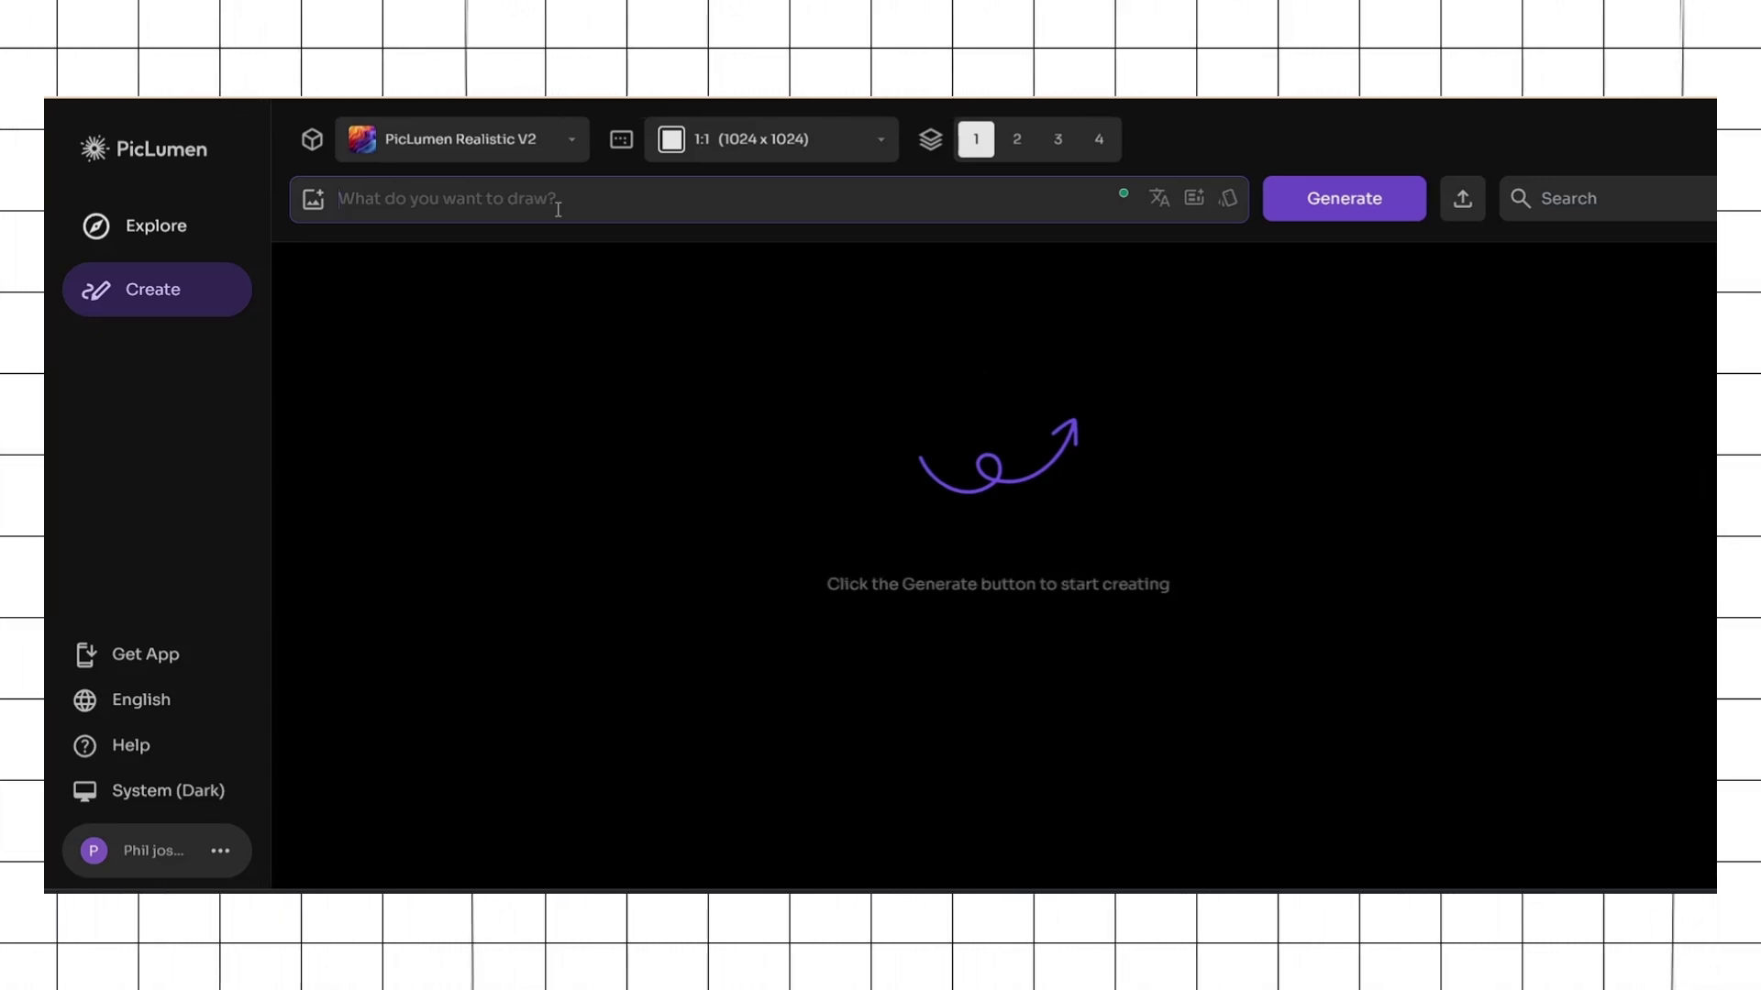
{"action": "left_click", "coordinate": [557, 209]}
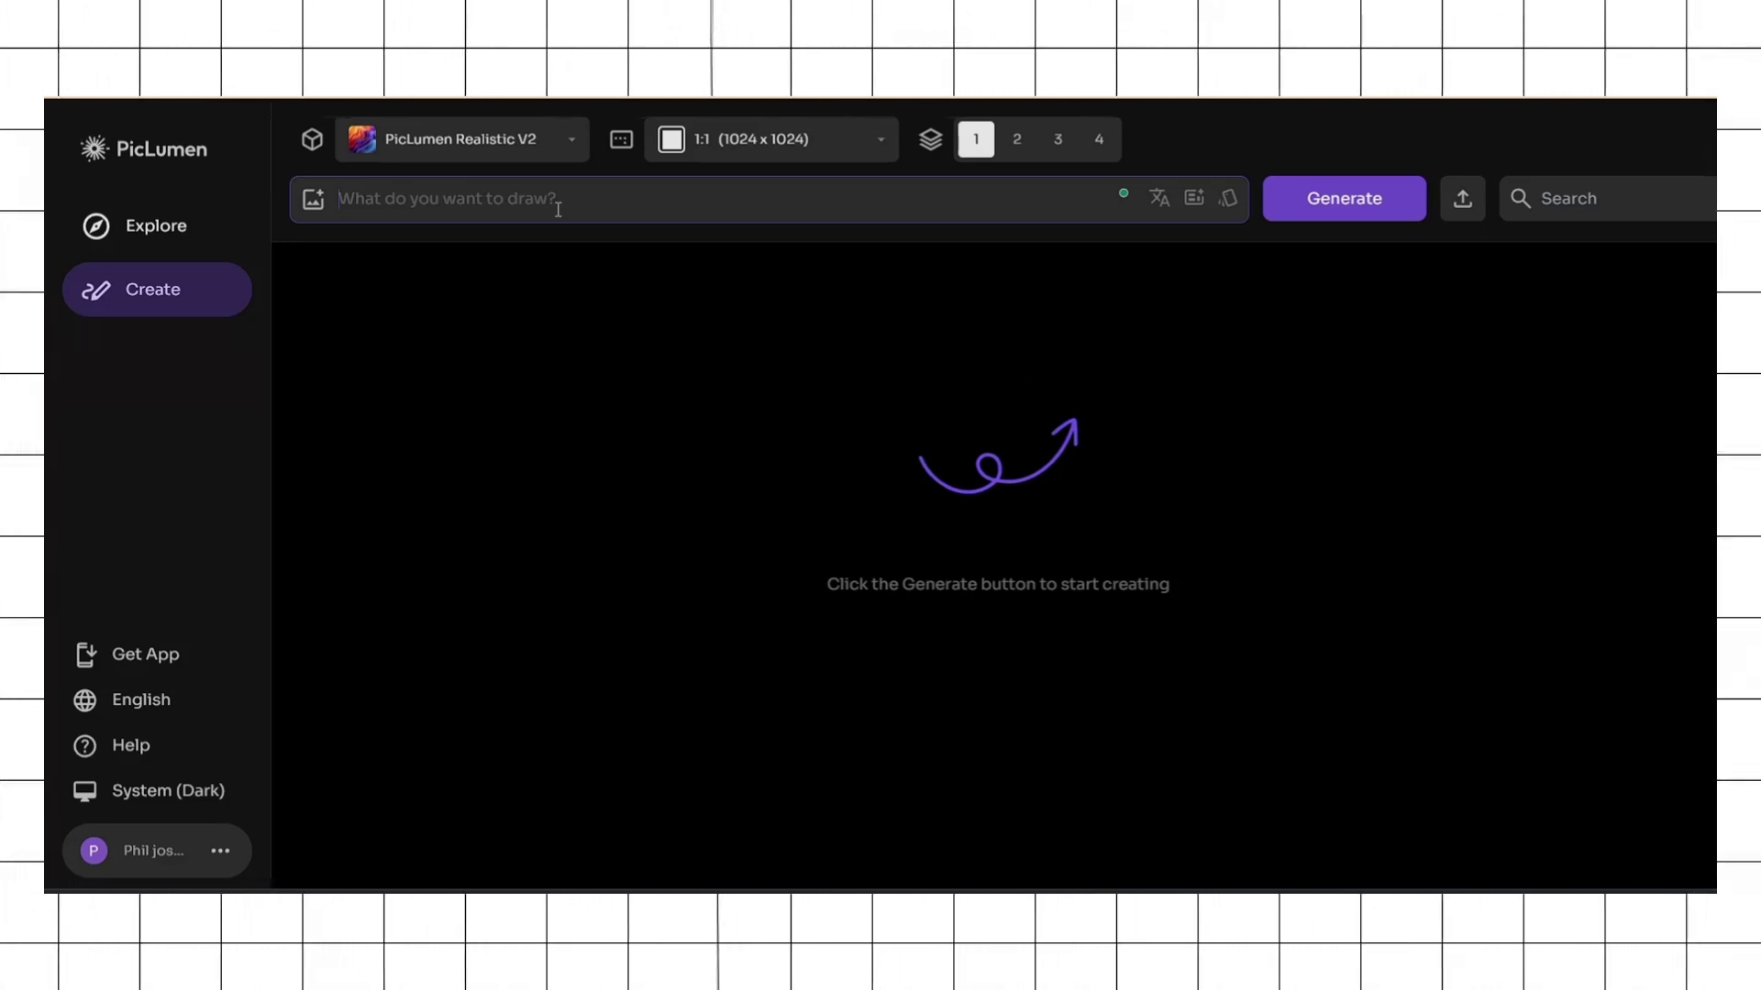
{"action": "mouse_move", "coordinate": [1162, 213]}
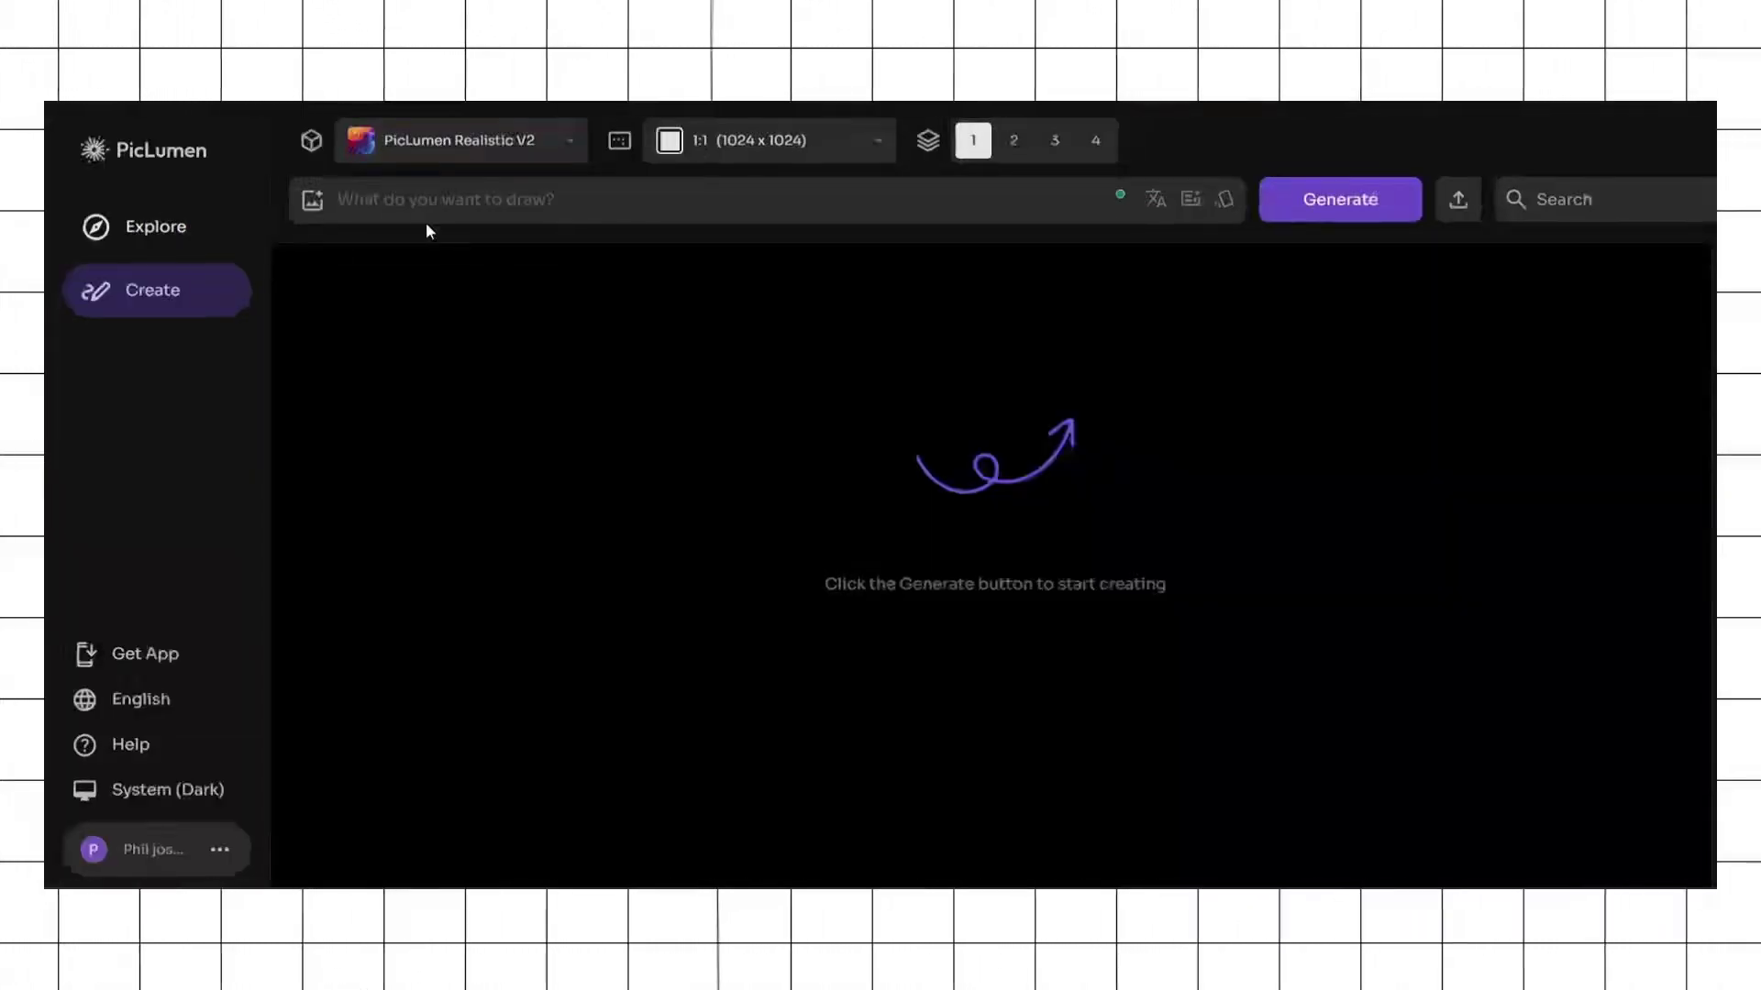
- Paste the misty forest-at-dawn prompt, checking the Realistic V2 model and keeping 1:1 square size
{"action": "left_click", "coordinate": [414, 202]}
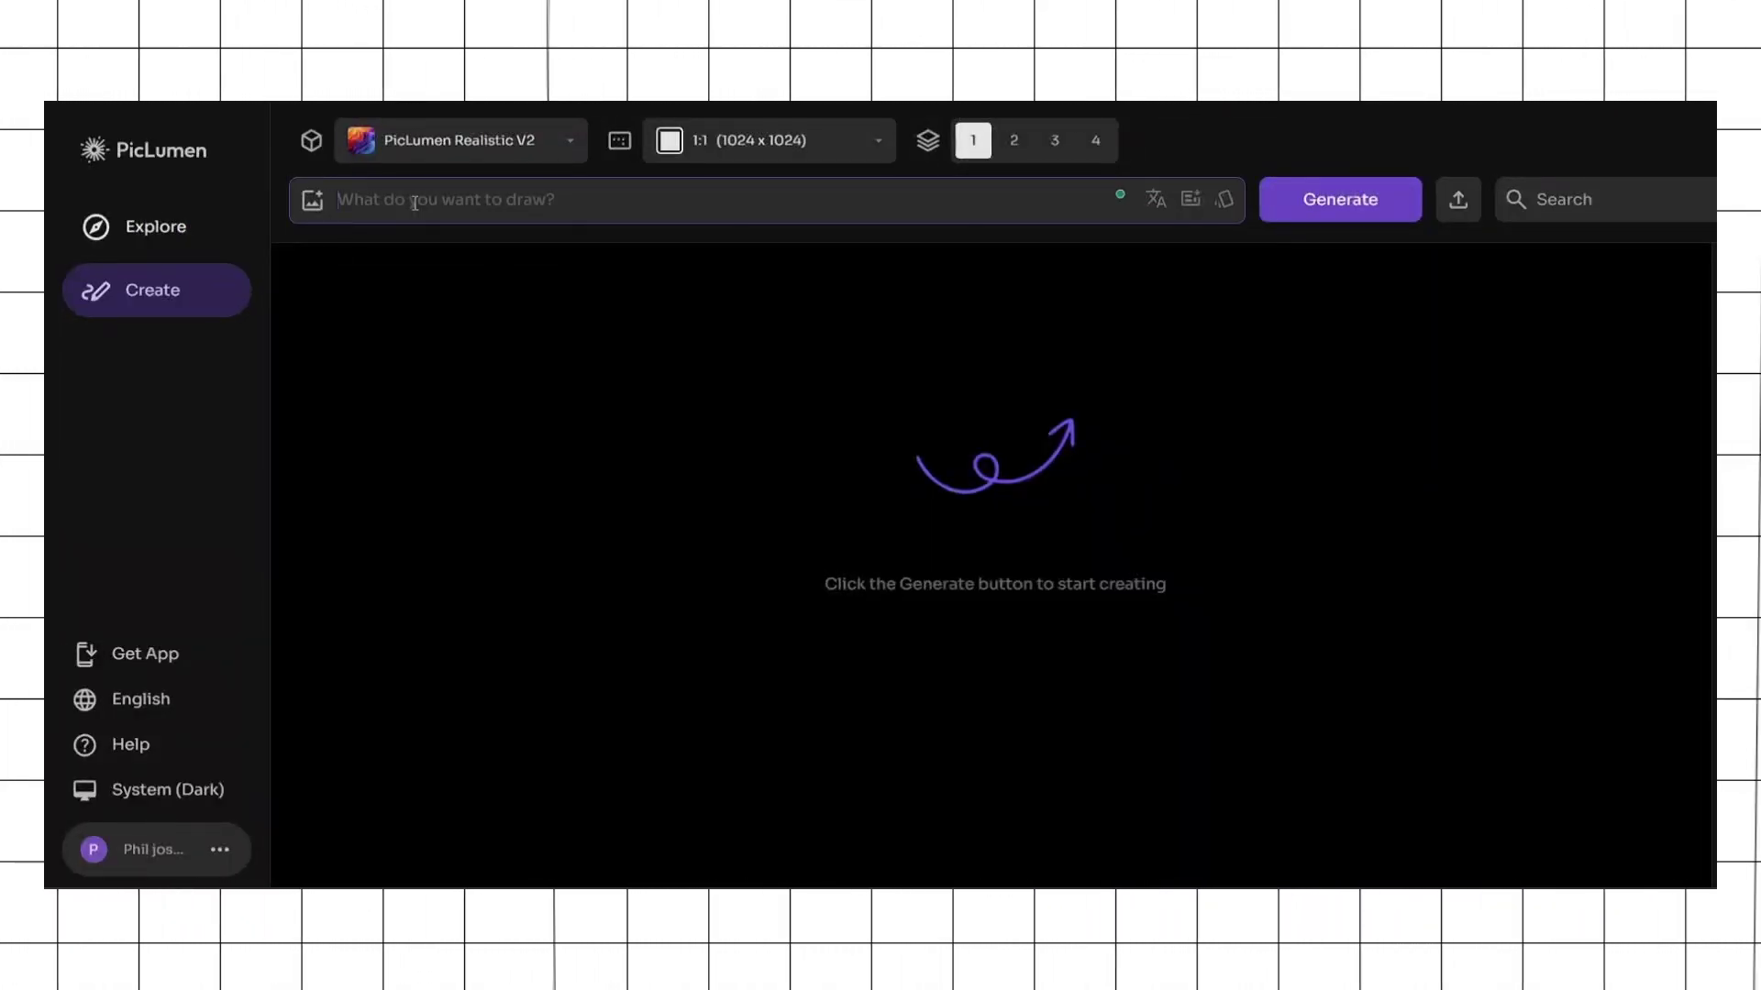
{"action": "type", "text": "A serene, misty forest at dawn, with rays of golden sunlight breaking through the dense canopy of tall trees. A small, winding river reflects the morning light, and a family of deer quietly grazes nearby. Soft, glowing fireflies hover in the air, adding an enchanting, magical atmosphere. The colors are warm and earthy, with shades of green, brown, and amber blending together."}
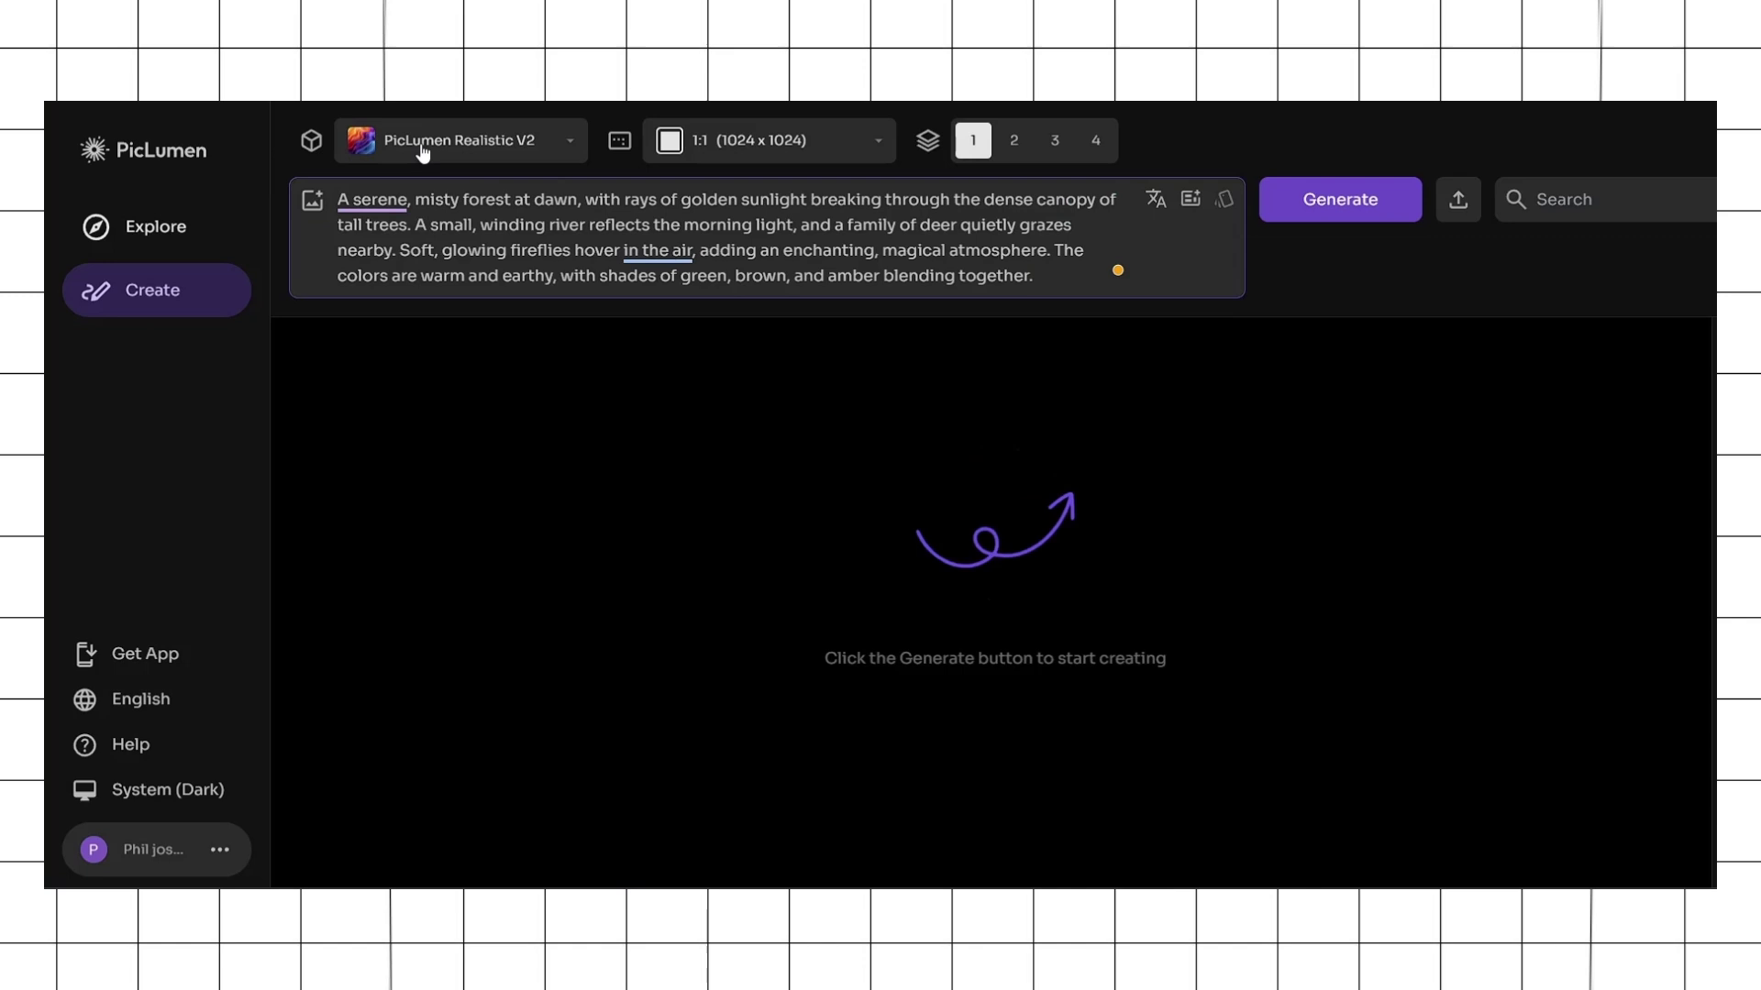
{"action": "left_click", "coordinate": [423, 154]}
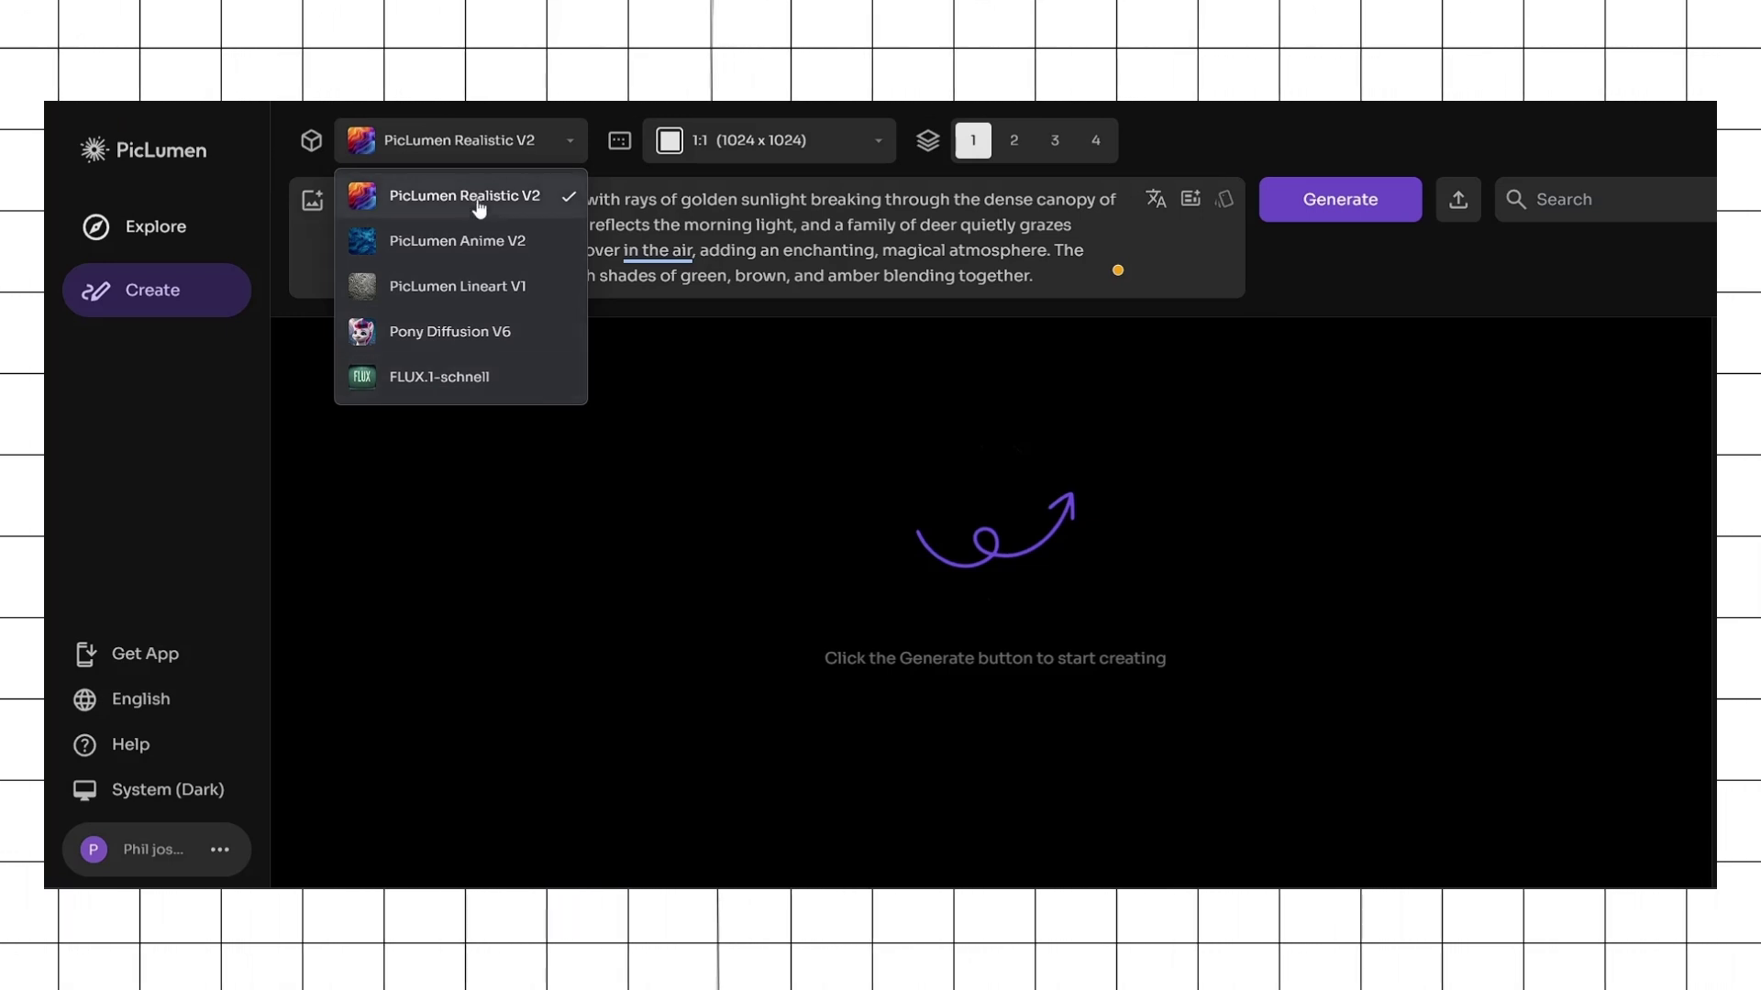
{"action": "left_click", "coordinate": [743, 140]}
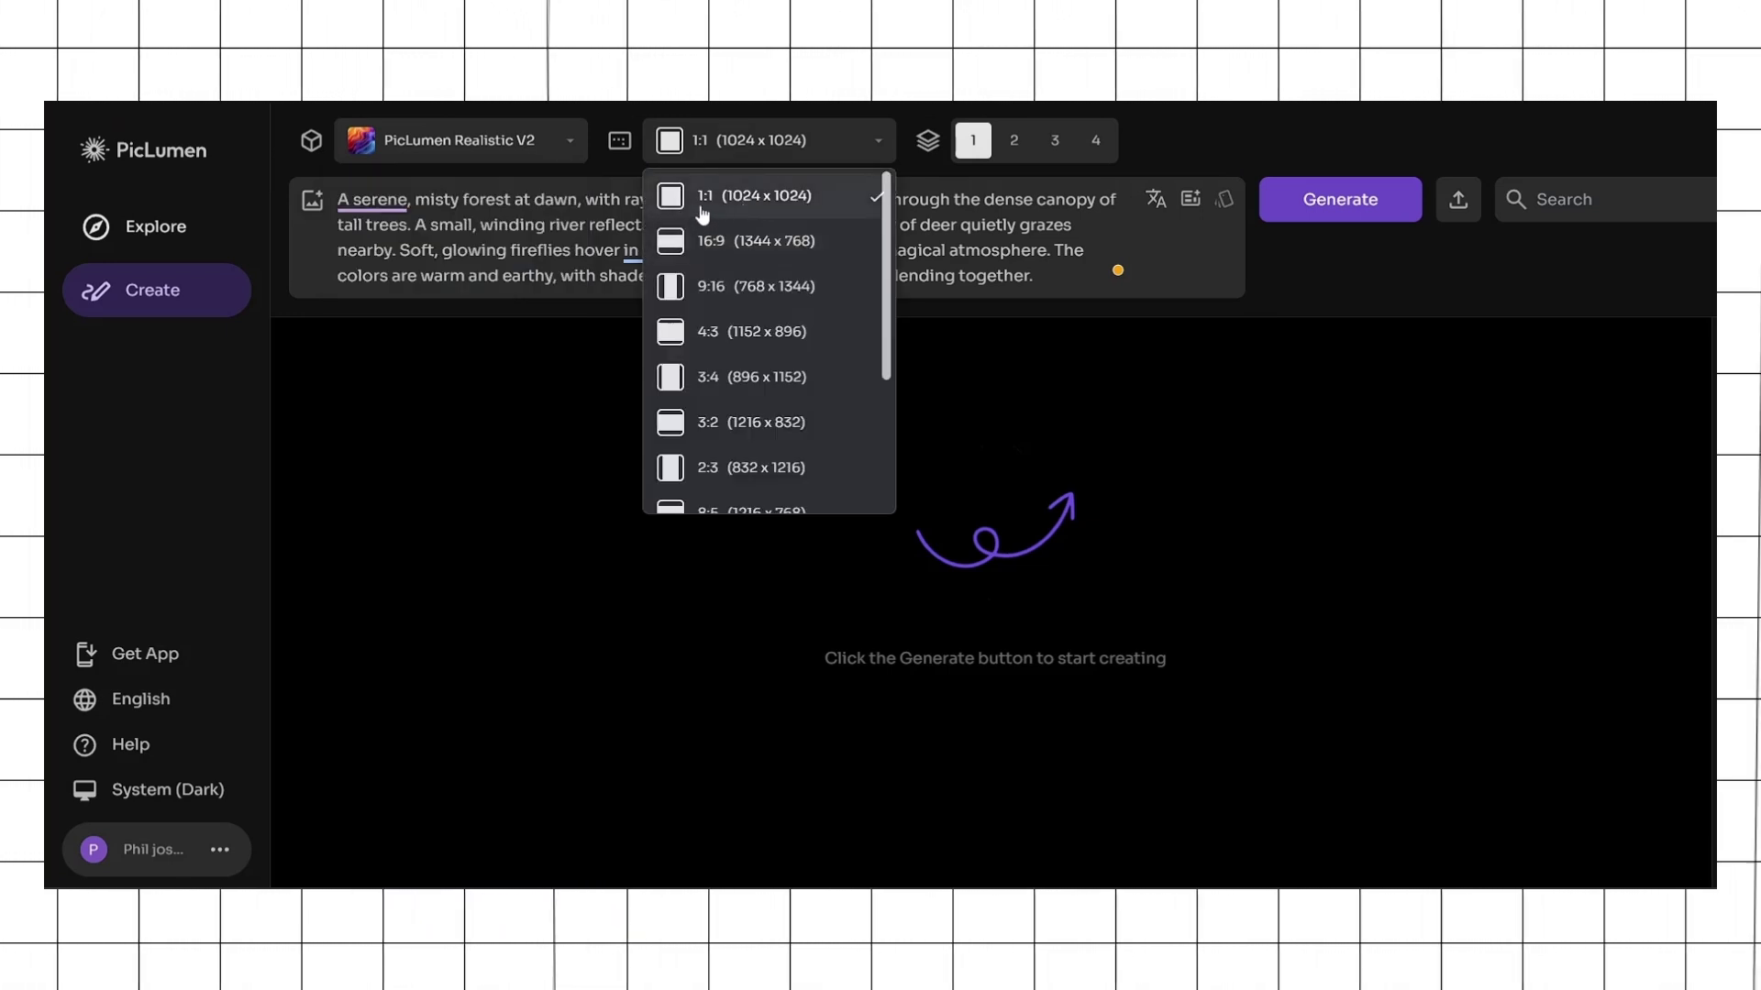
{"action": "left_click", "coordinate": [738, 211]}
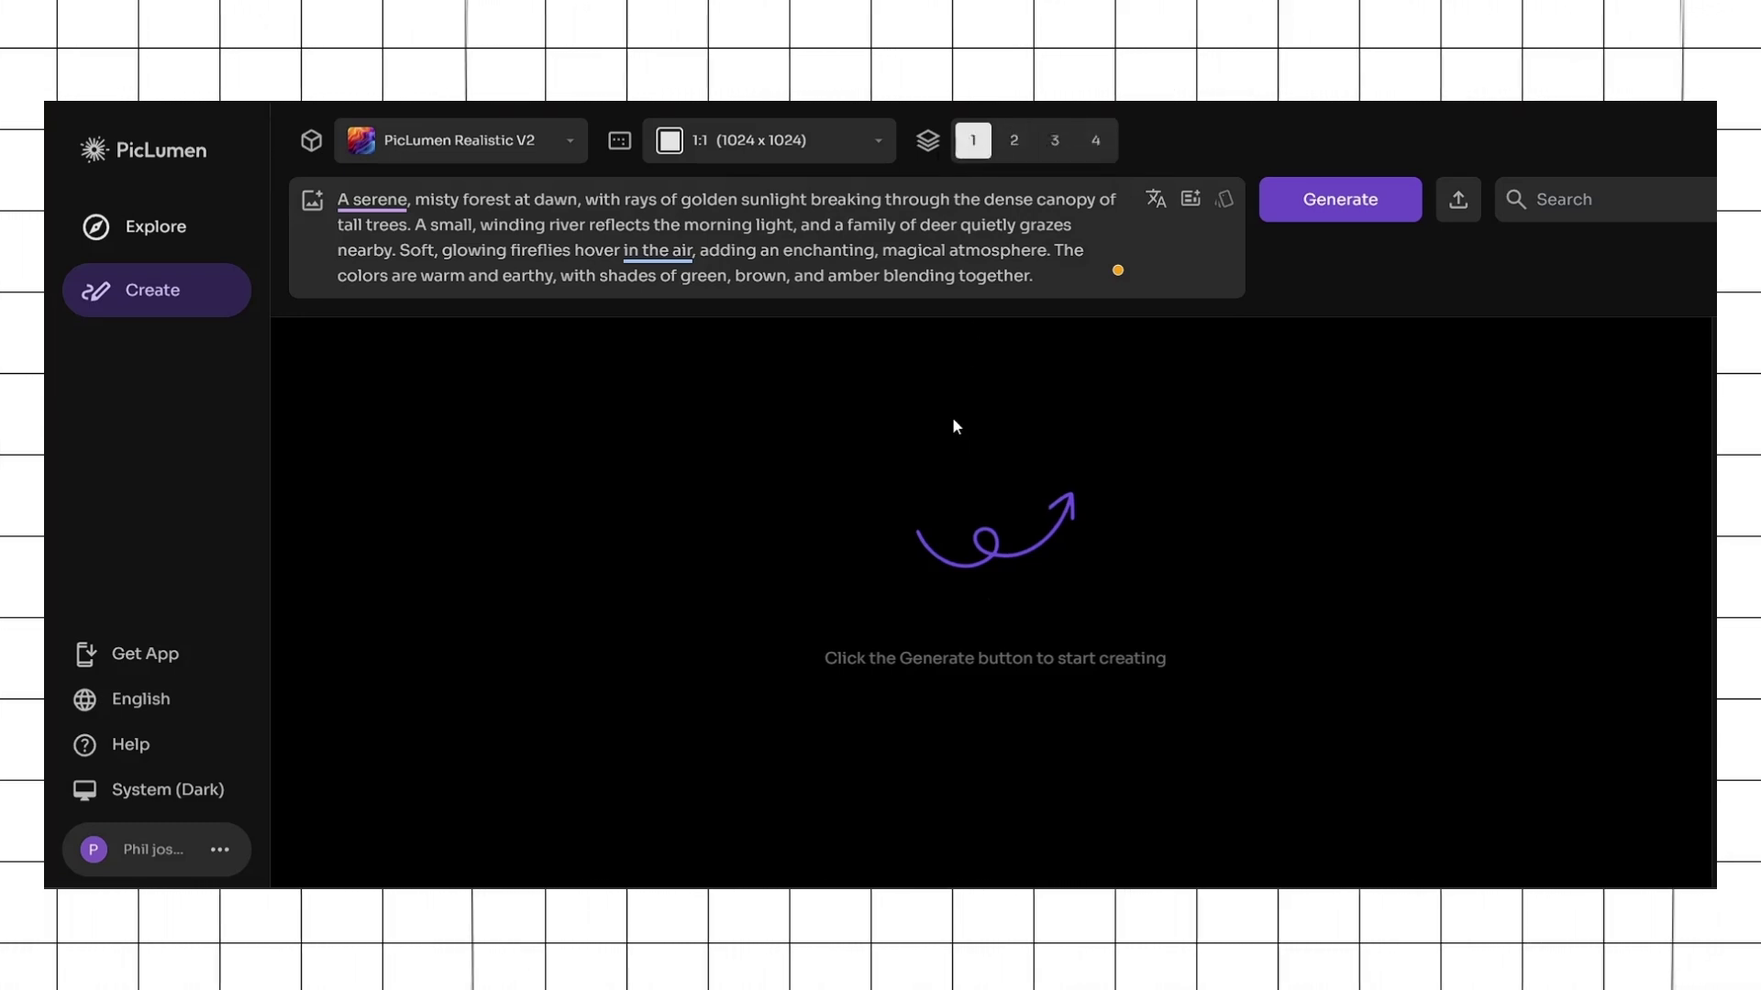
- Enhance the forest prompt, generate the image, and view the result full size
{"action": "left_click", "coordinate": [1197, 208]}
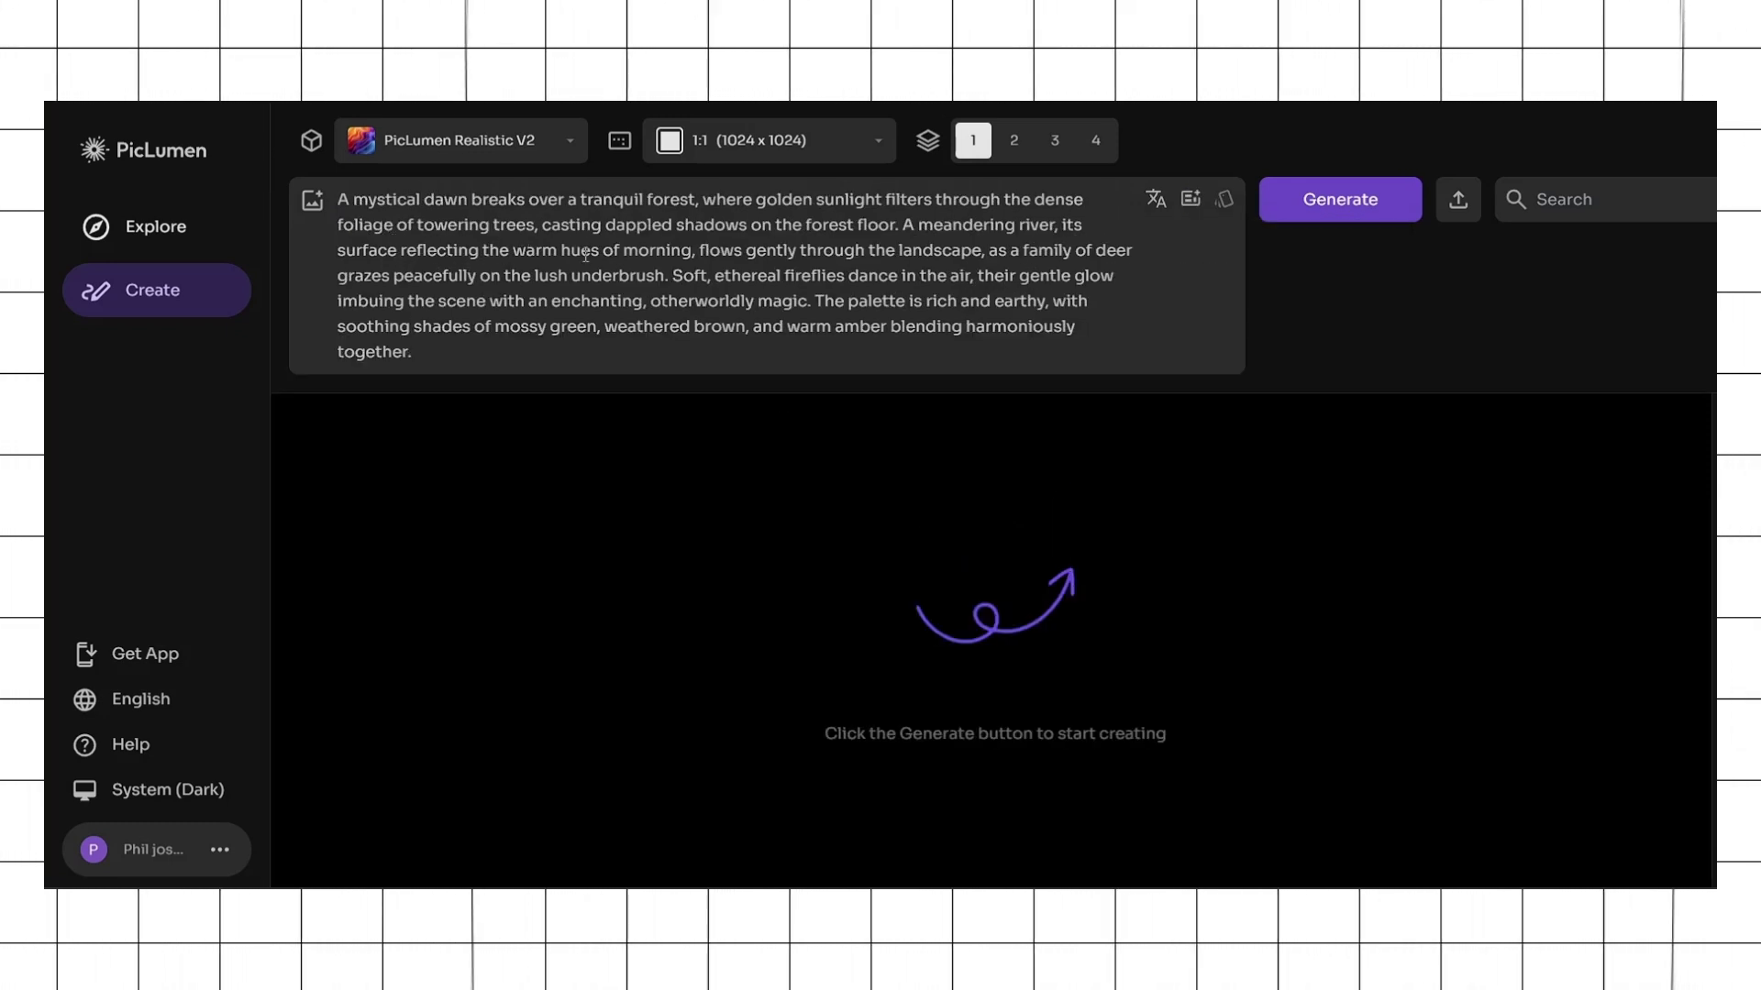
{"action": "left_click", "coordinate": [1337, 203]}
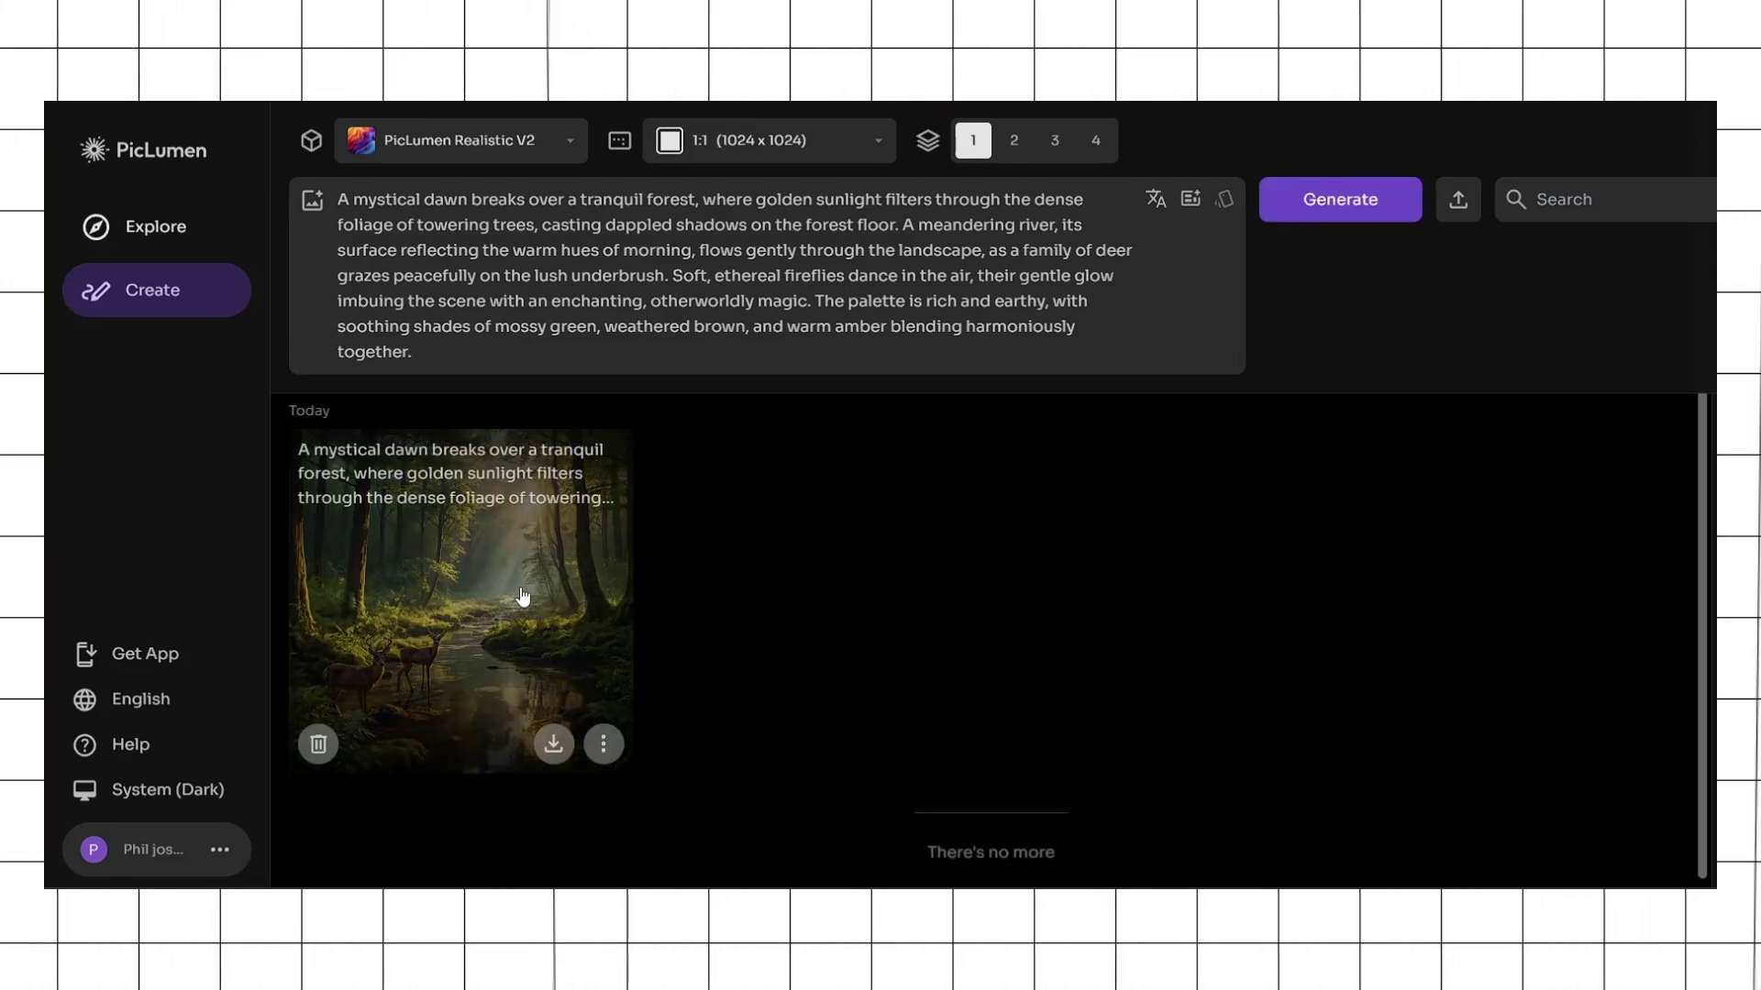
{"action": "left_click", "coordinate": [514, 598]}
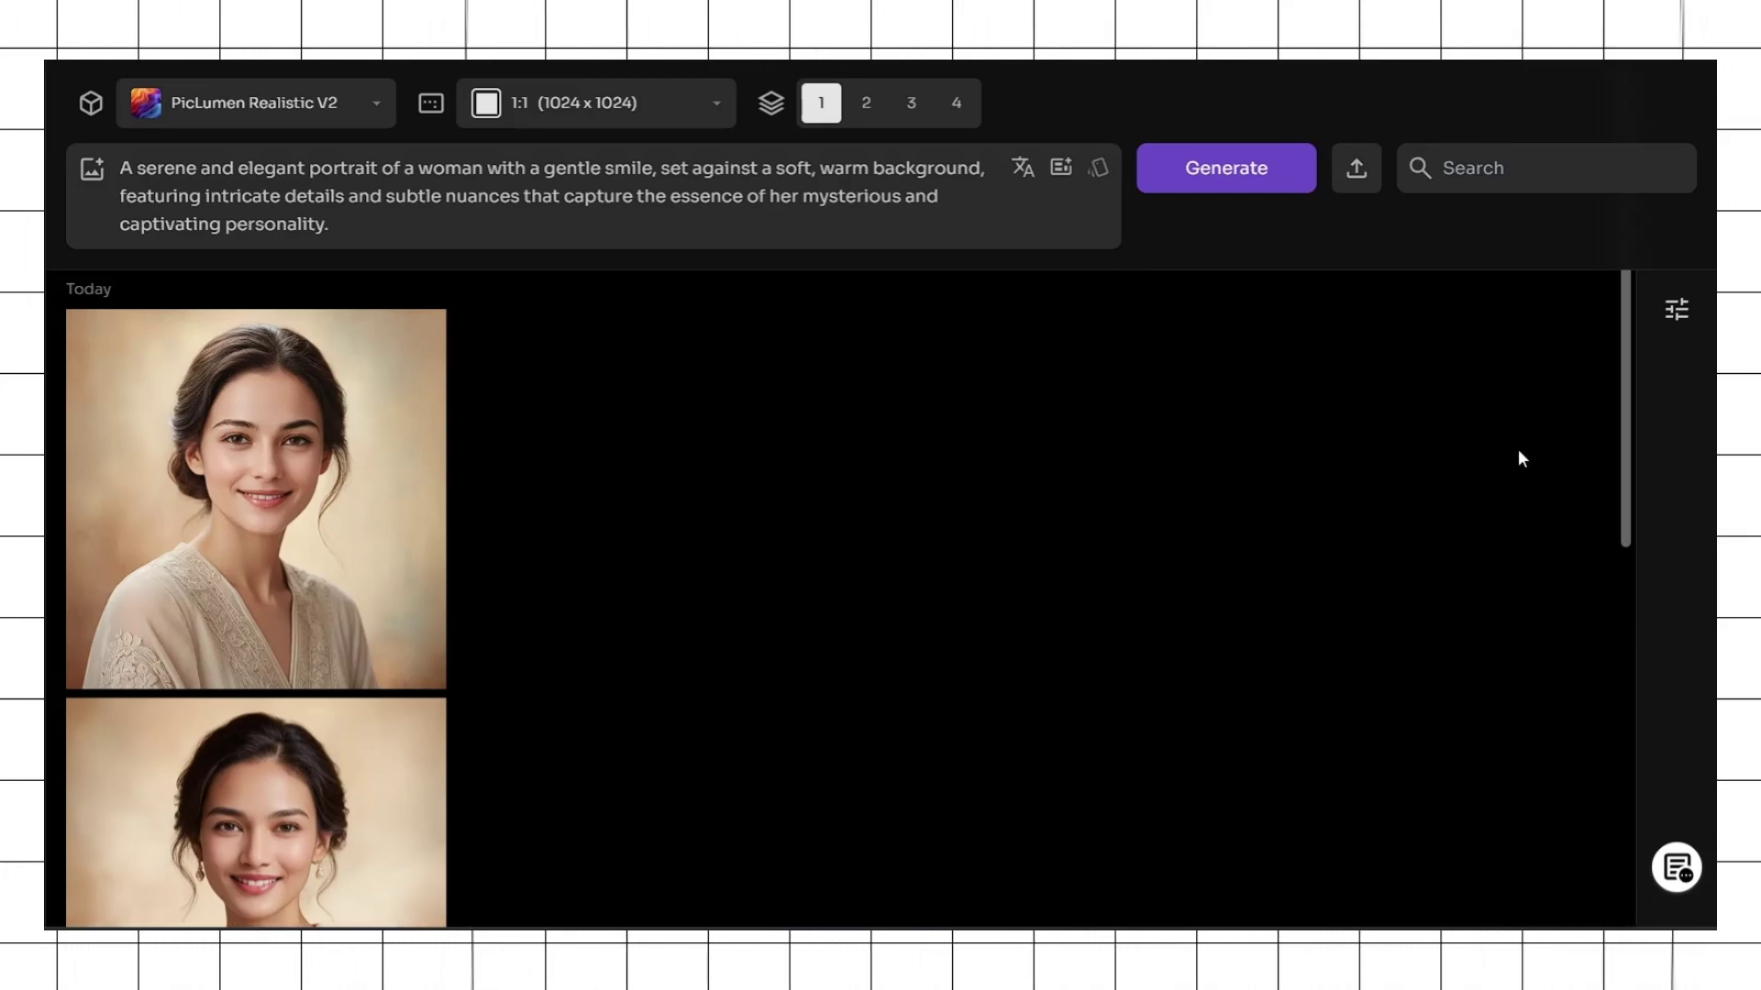
- Append ', earrings' to the 'NSFW, watermark' negative prompt and regenerate the portrait
{"action": "left_click", "coordinate": [1674, 311]}
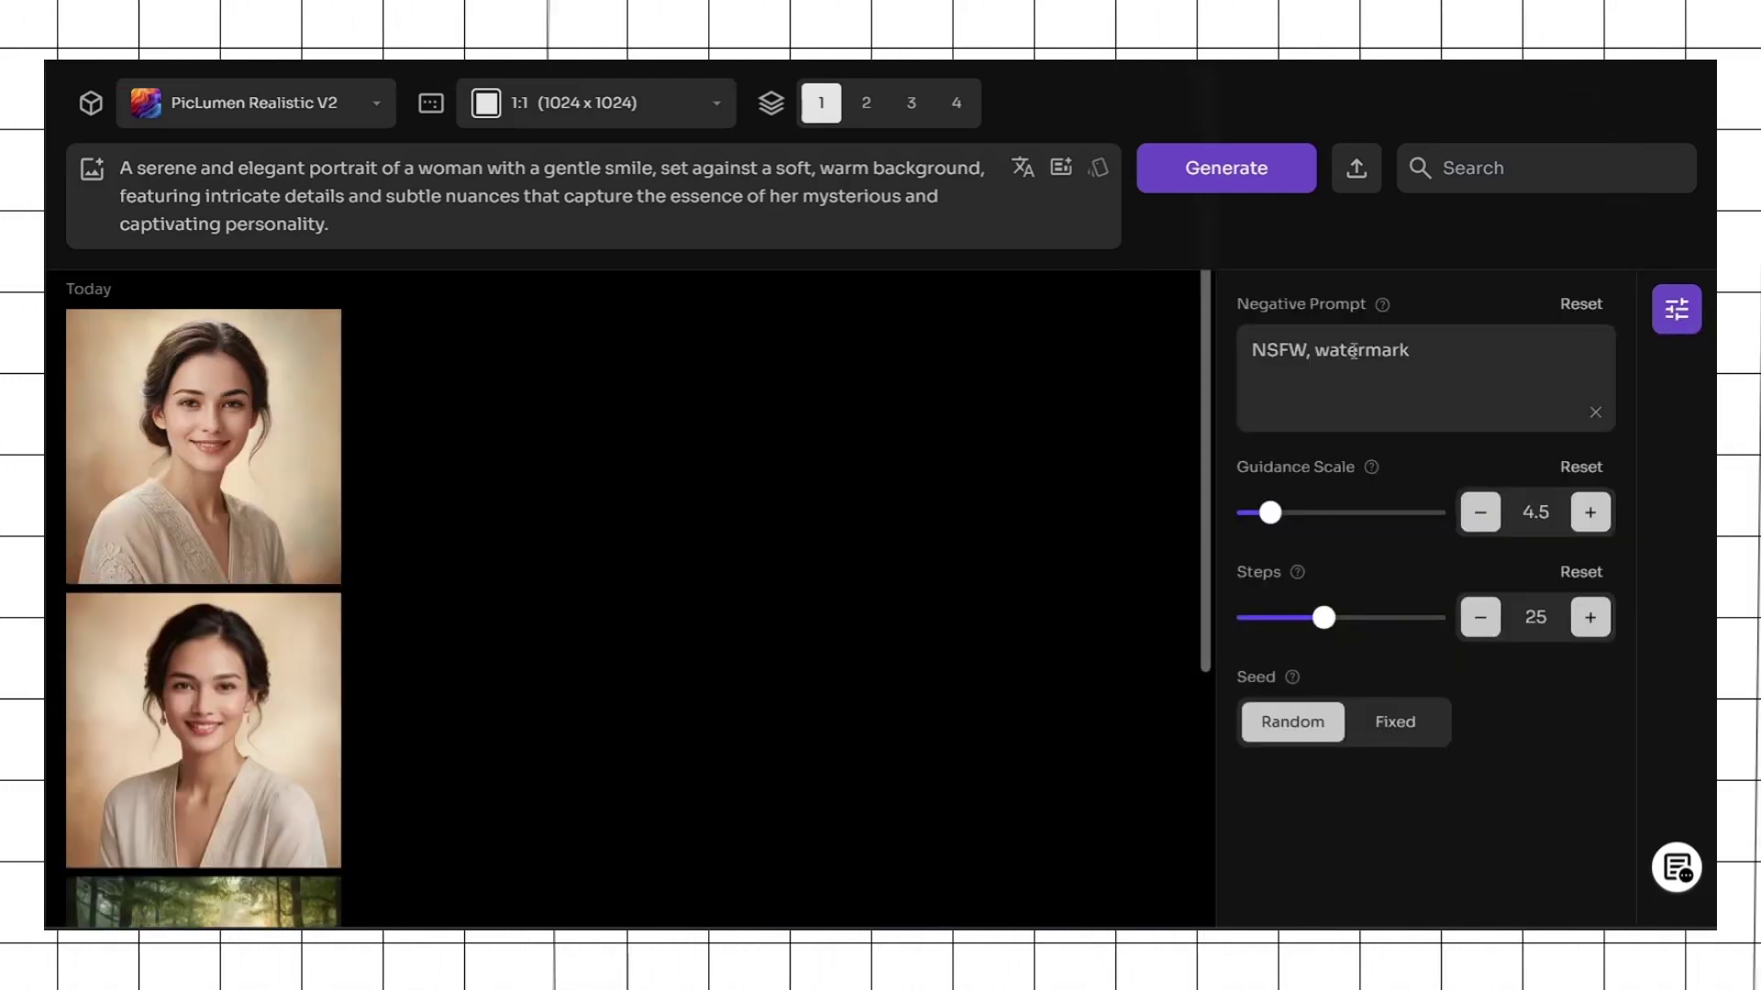
{"action": "left_click", "coordinate": [1444, 355]}
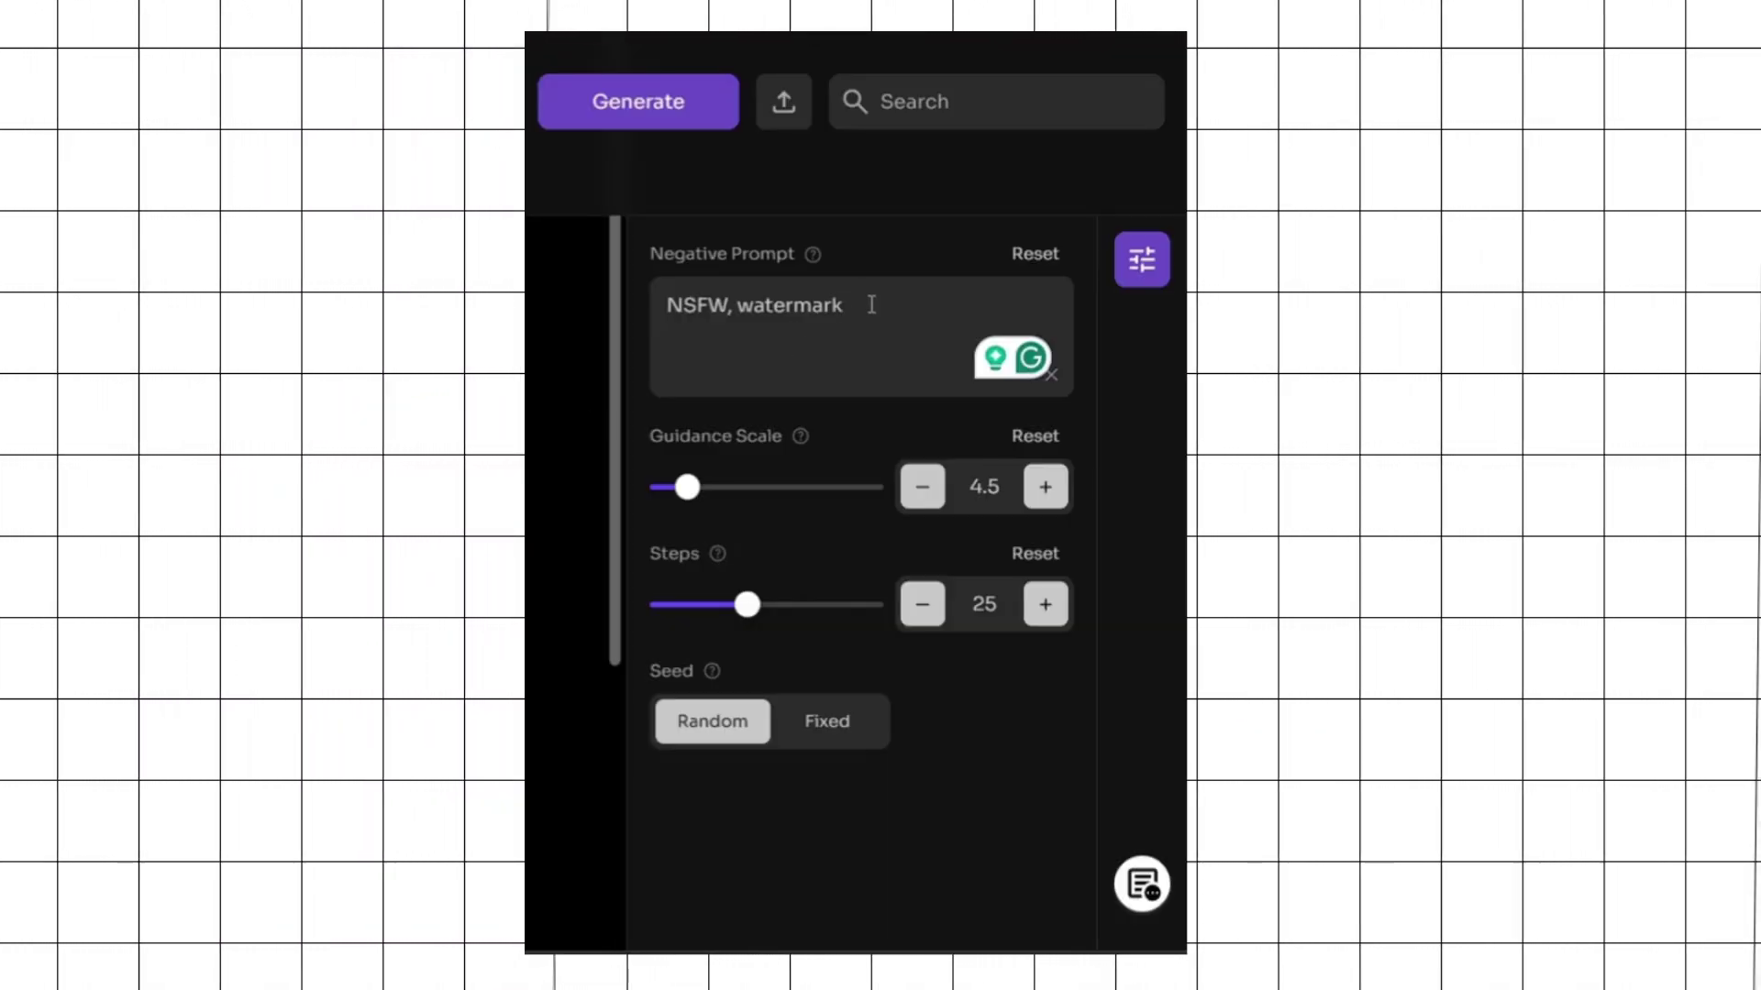
{"action": "type", "text": ", "}
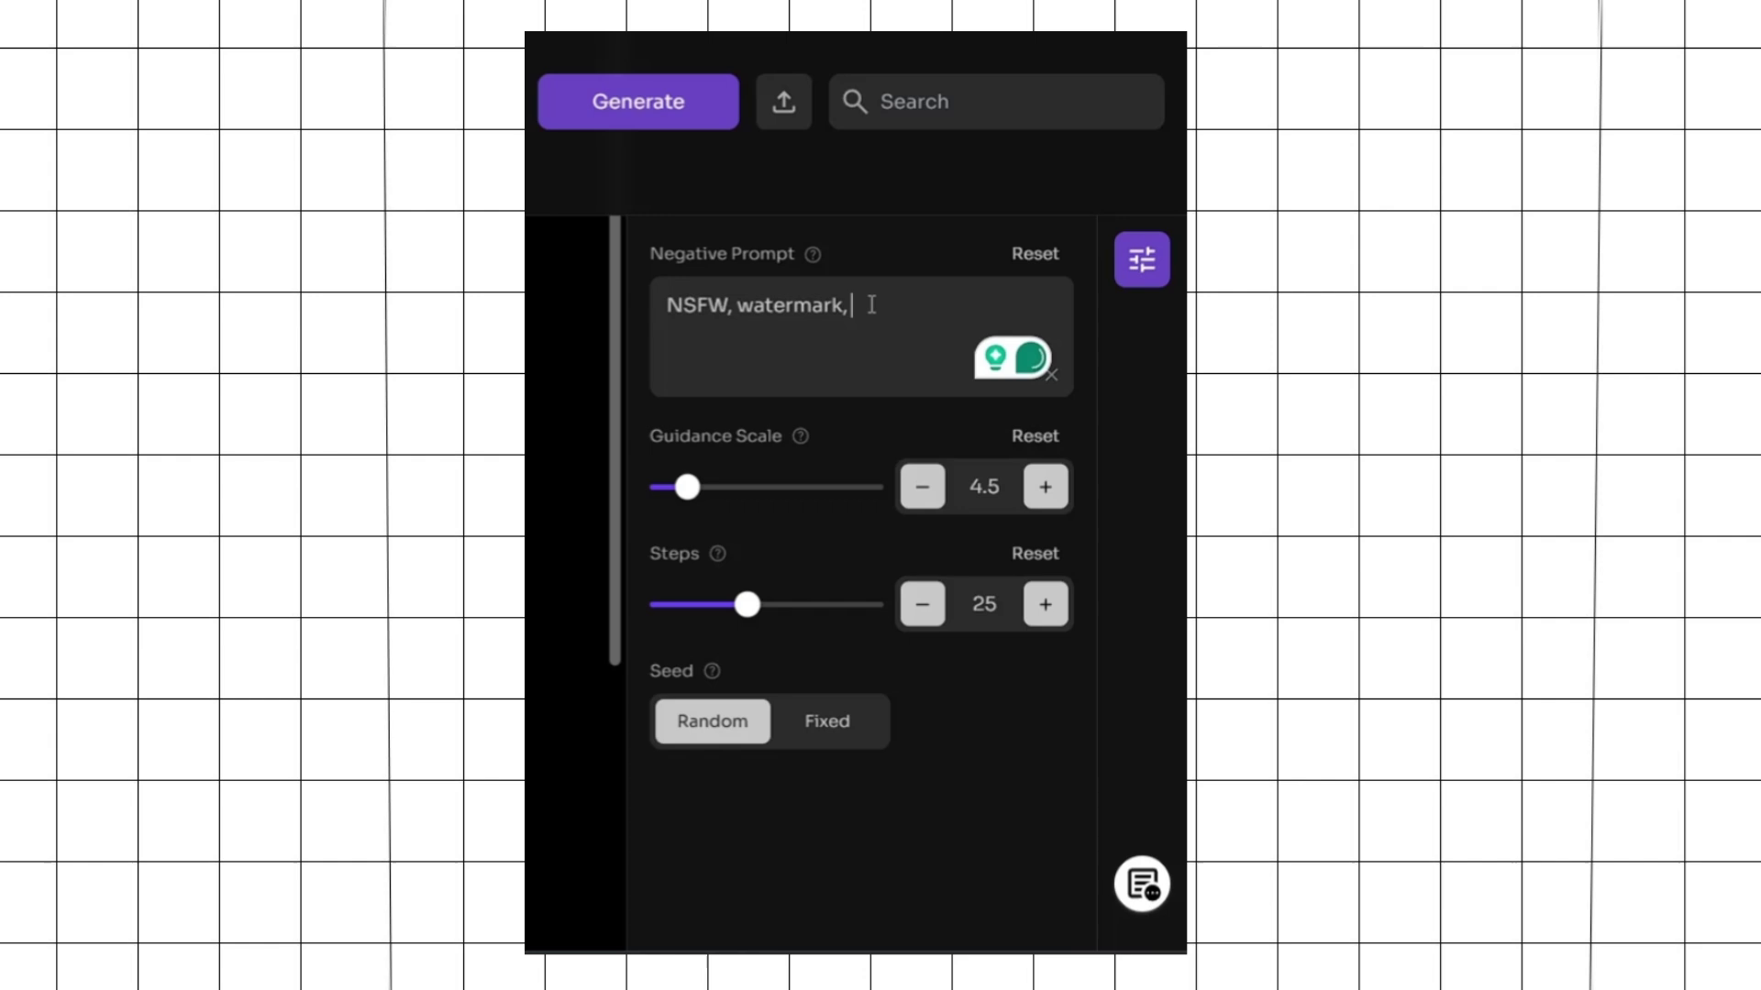
{"action": "type", "text": "earrings"}
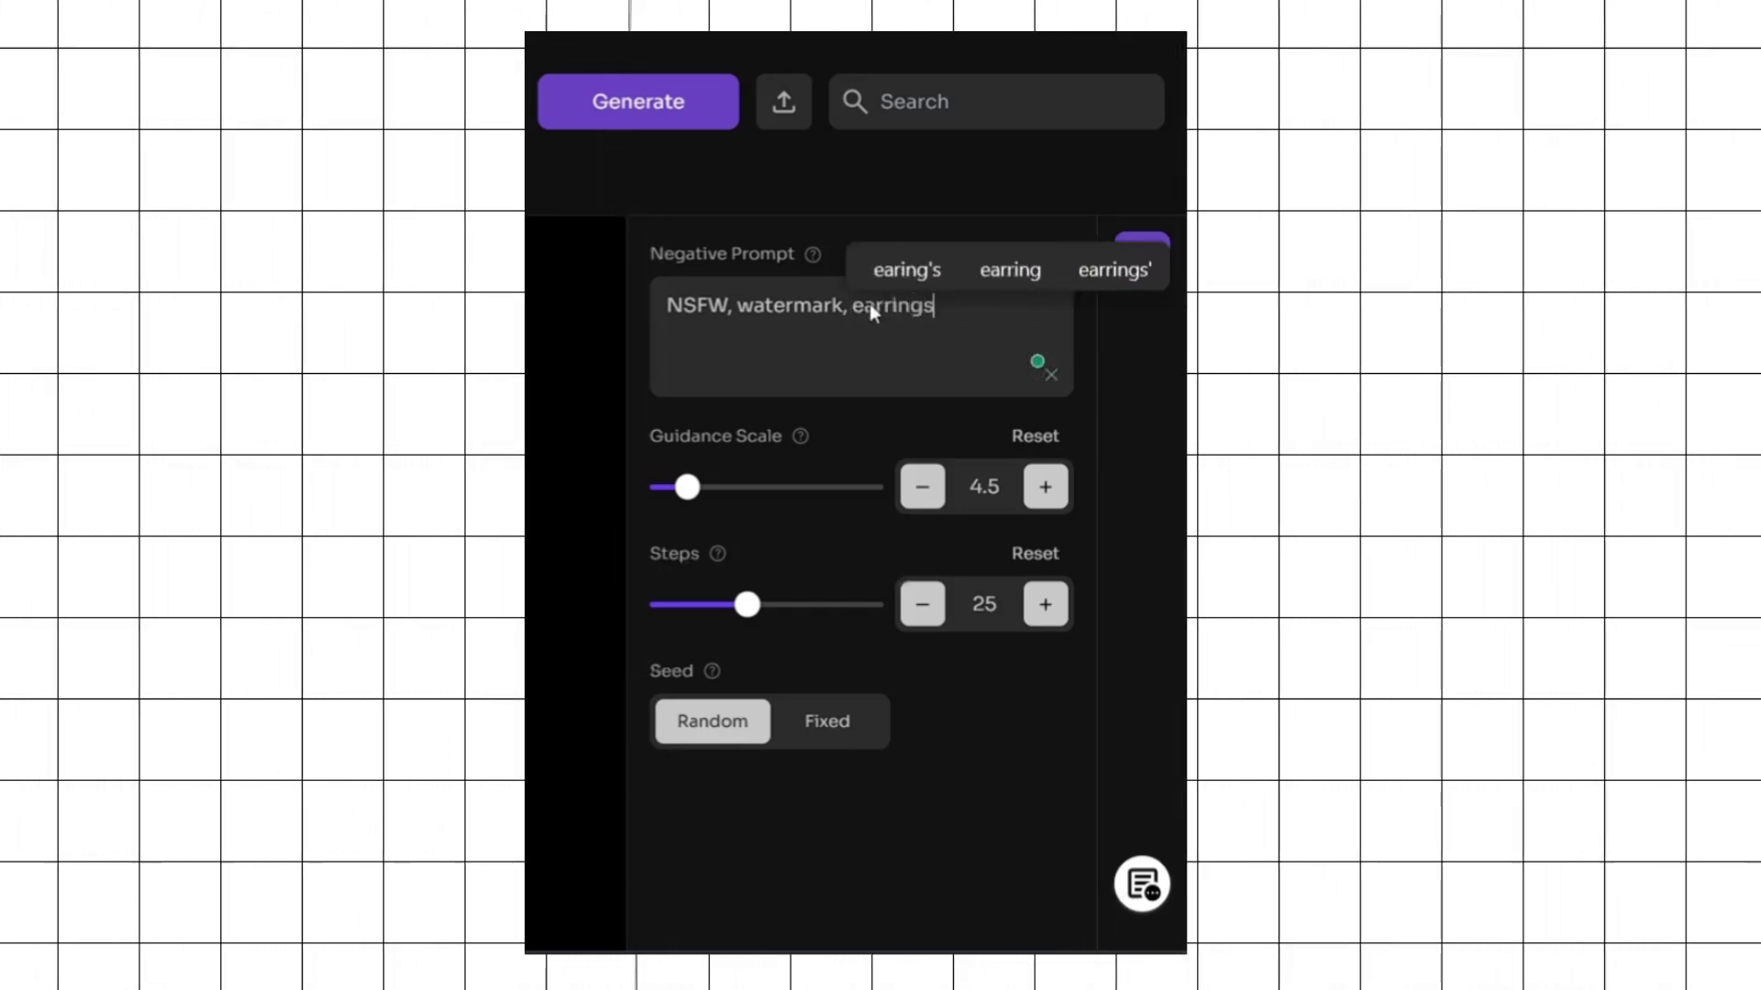
{"action": "left_click", "coordinate": [639, 98]}
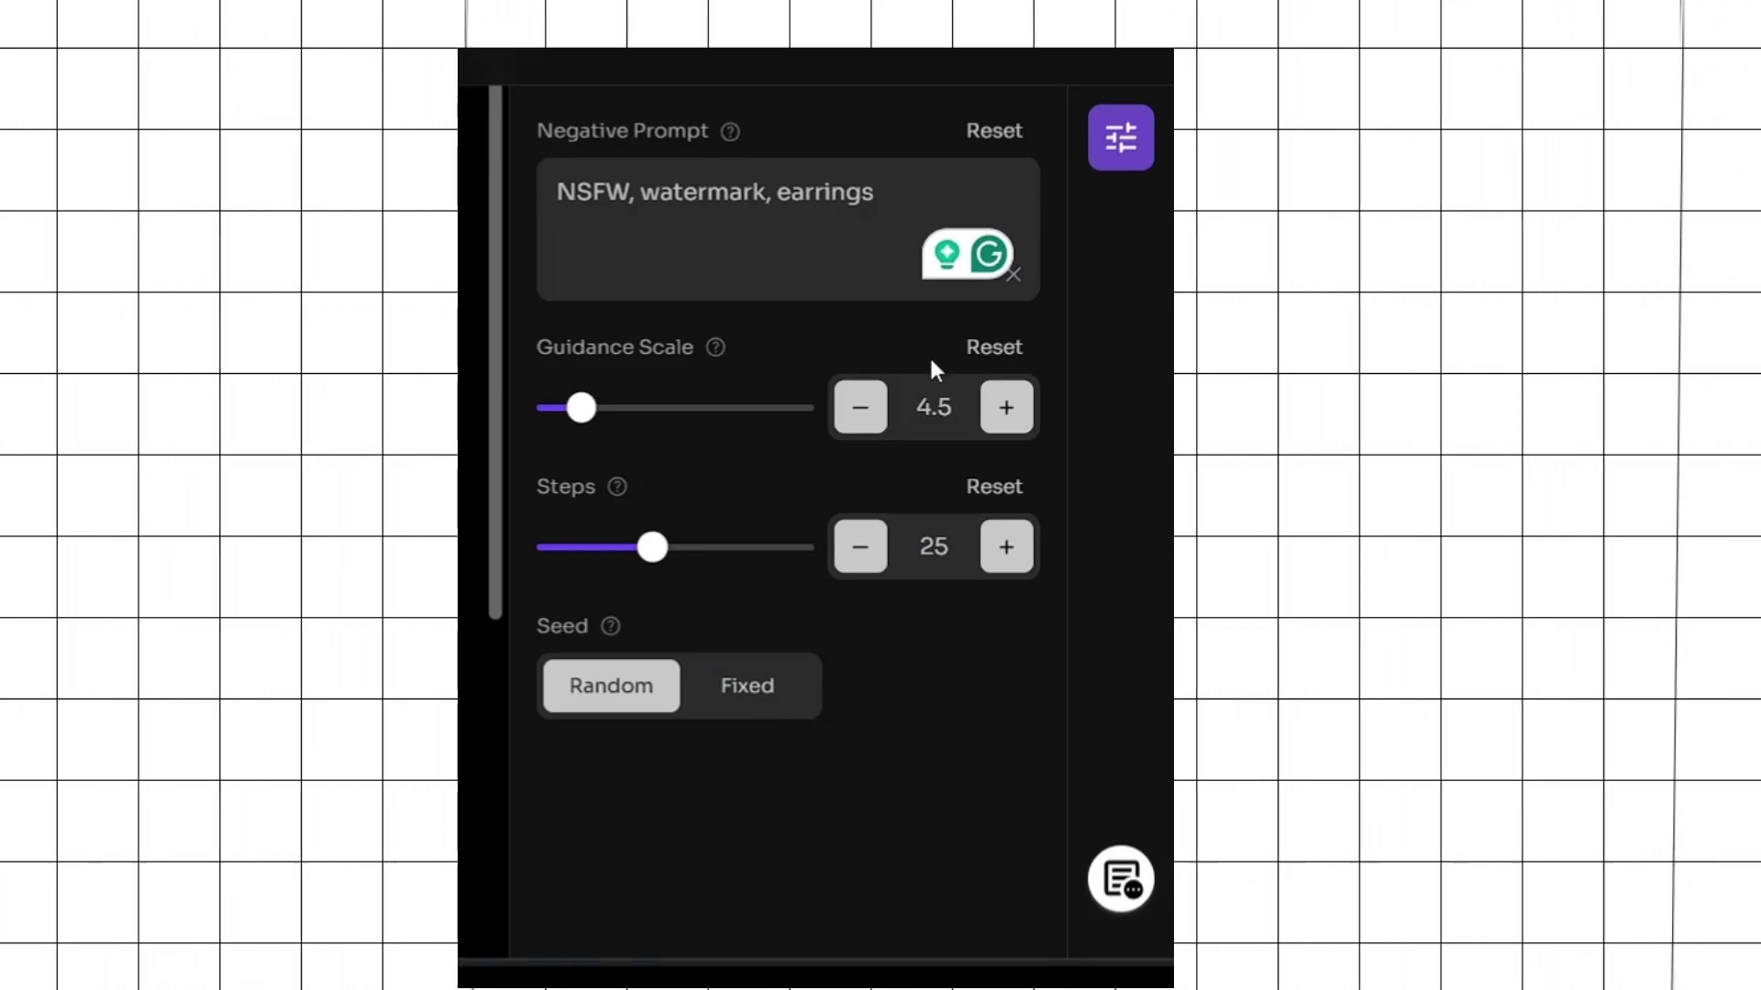
- Try raising the guidance scale slider to about 10.1
{"action": "left_click_drag", "start_coordinate": [581, 407], "coordinate": [629, 407]}
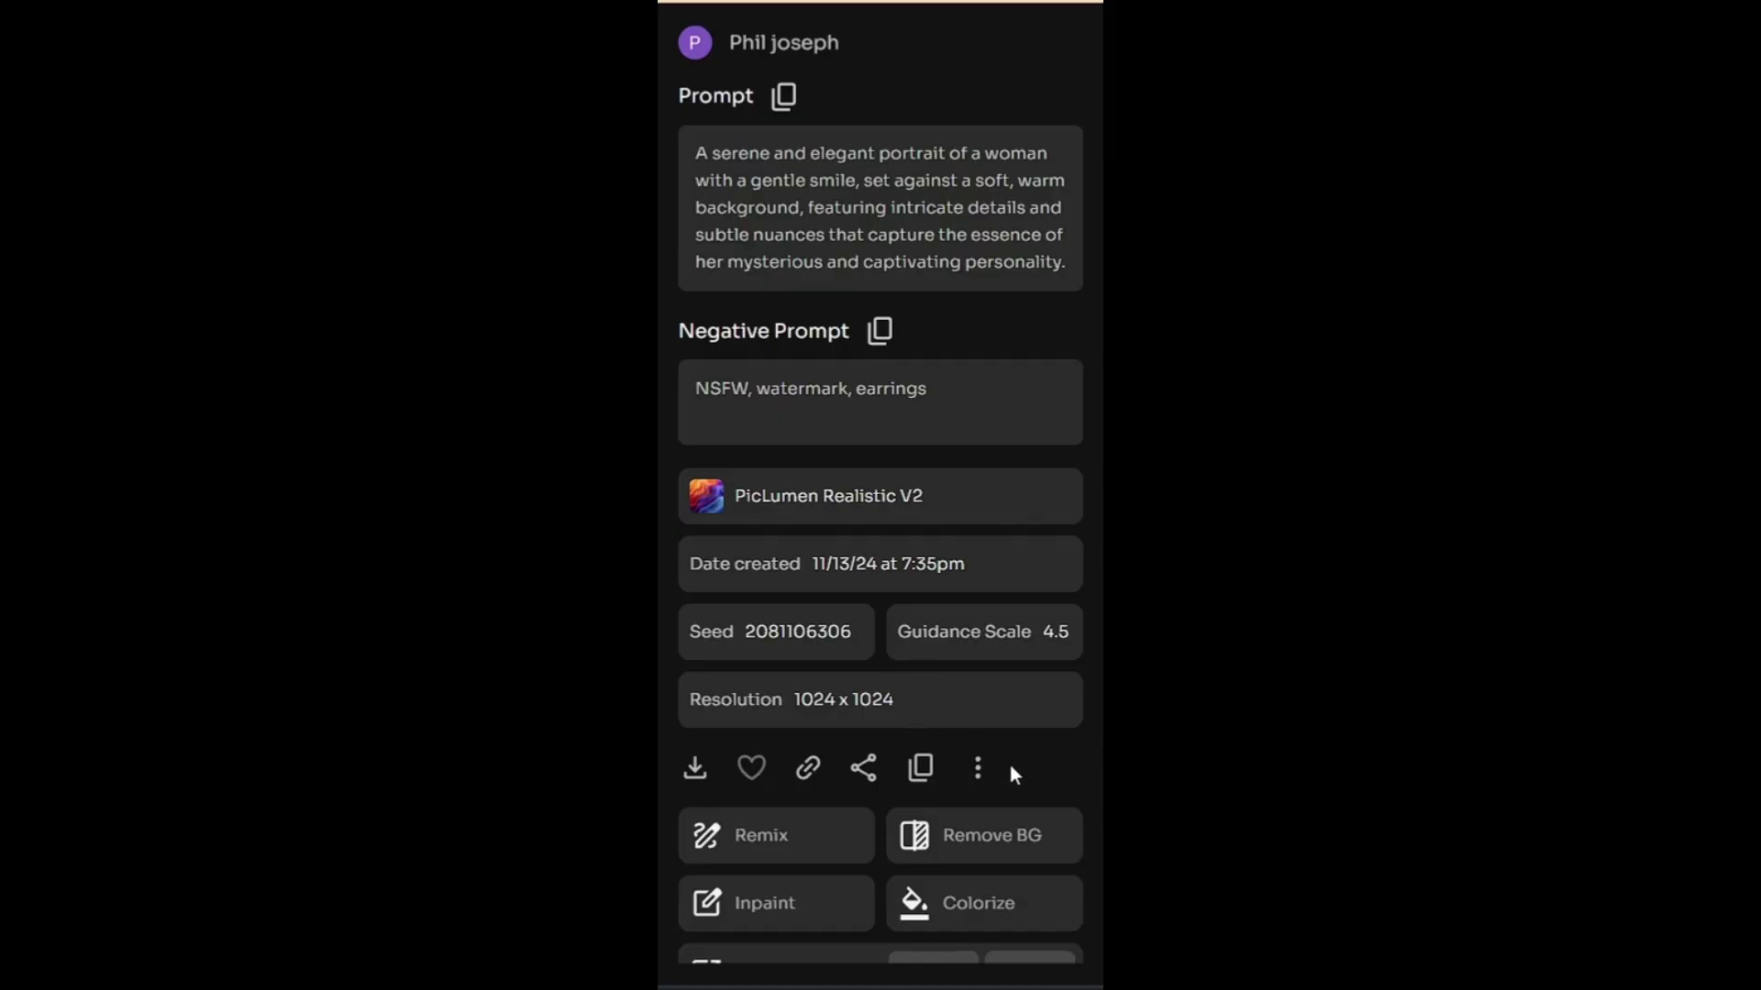
- Scroll down the portrait's details panel to reach Remove BG
{"action": "scroll", "coordinate": [1010, 770], "scroll_direction": "down", "scroll_amount": 2}
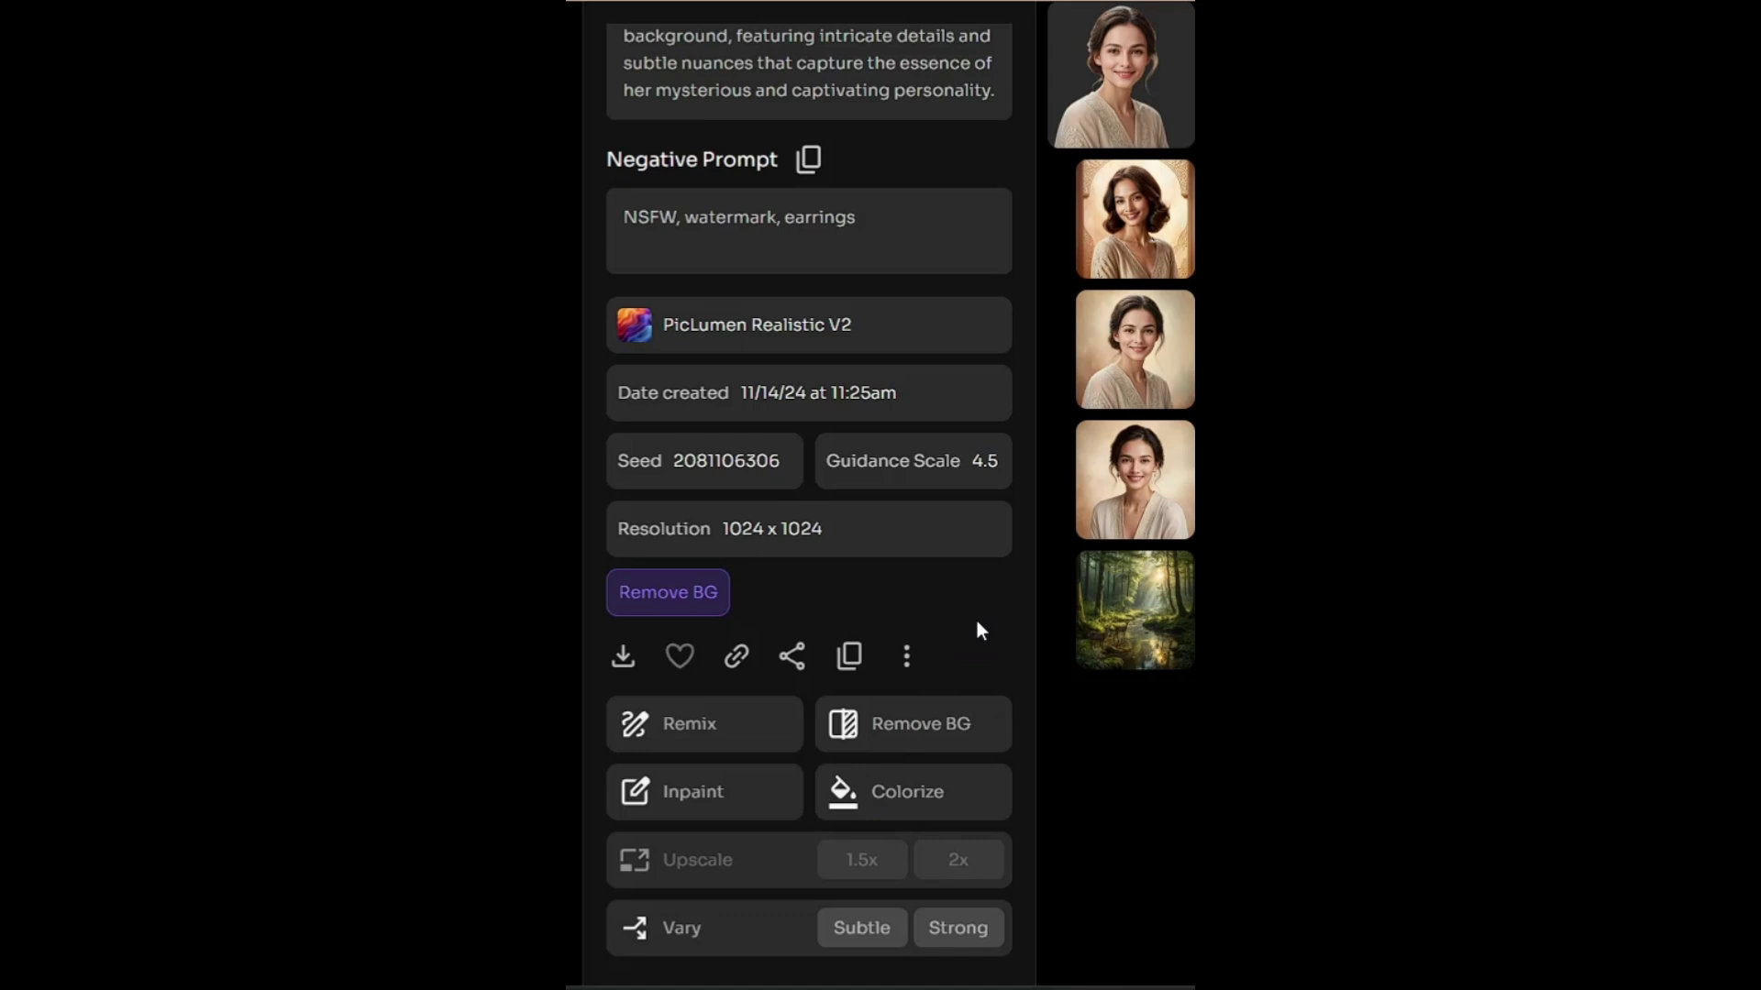
- Colorize the background-removed portrait, entering 'red' as the colorize prompt
{"action": "left_click", "coordinate": [916, 794]}
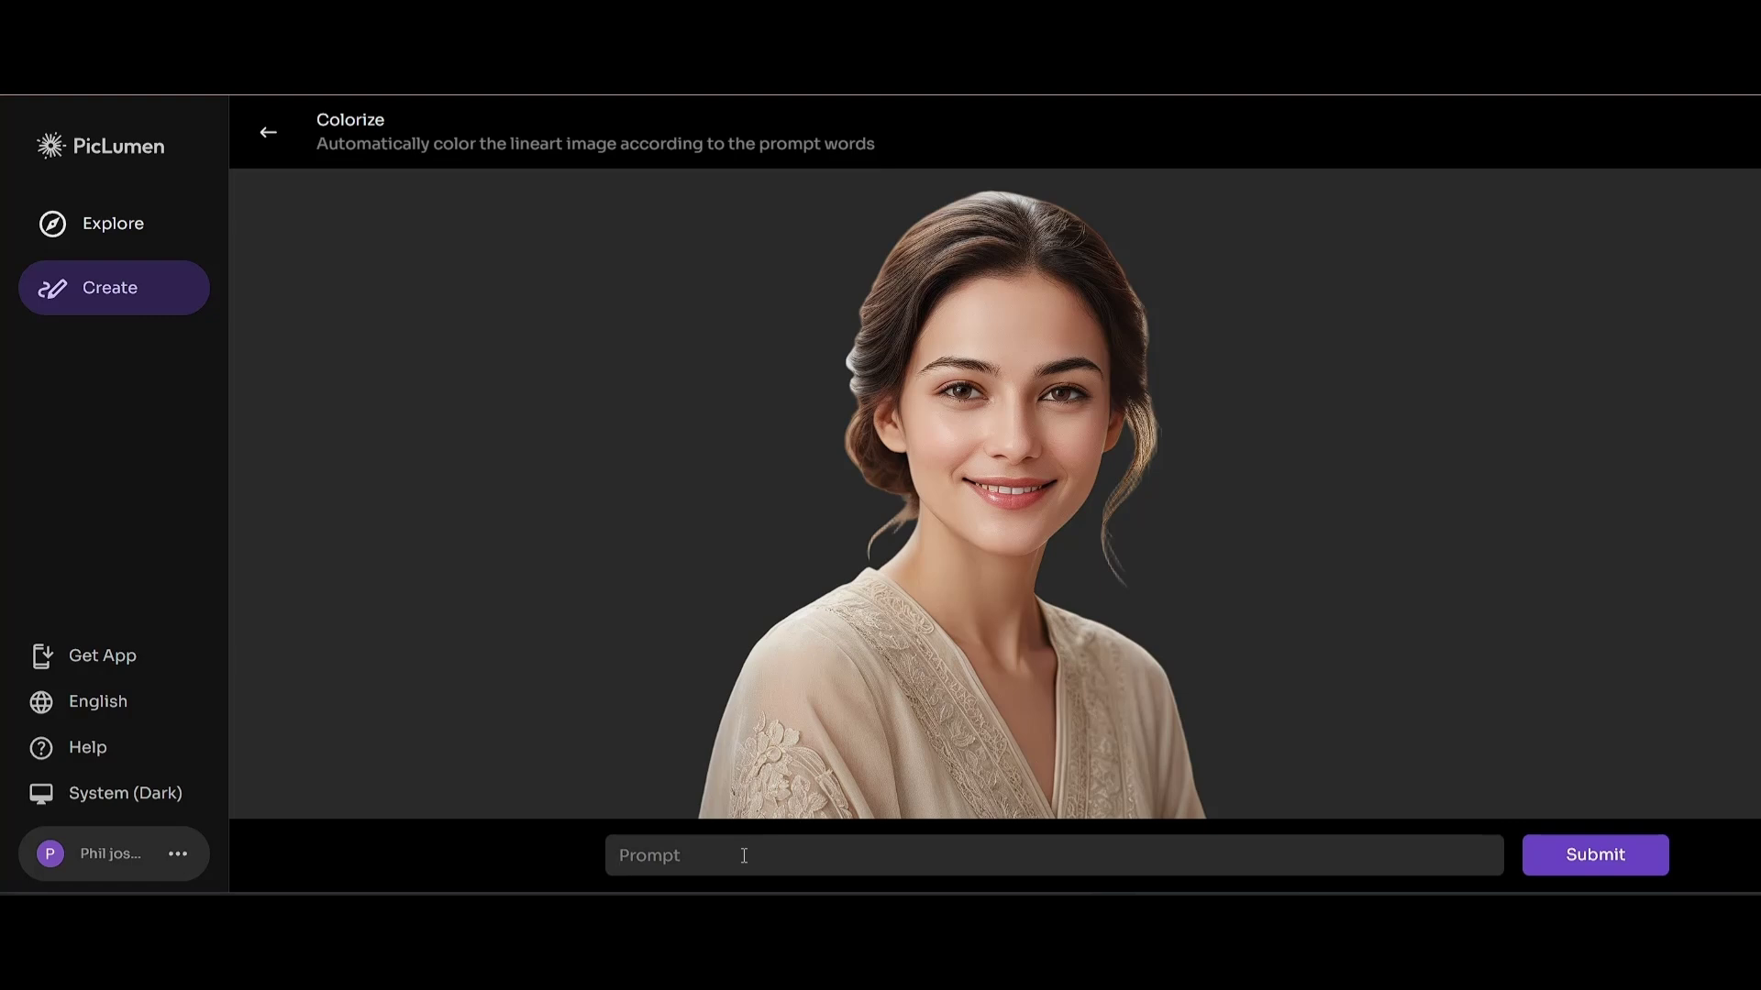
{"action": "type", "text": "red"}
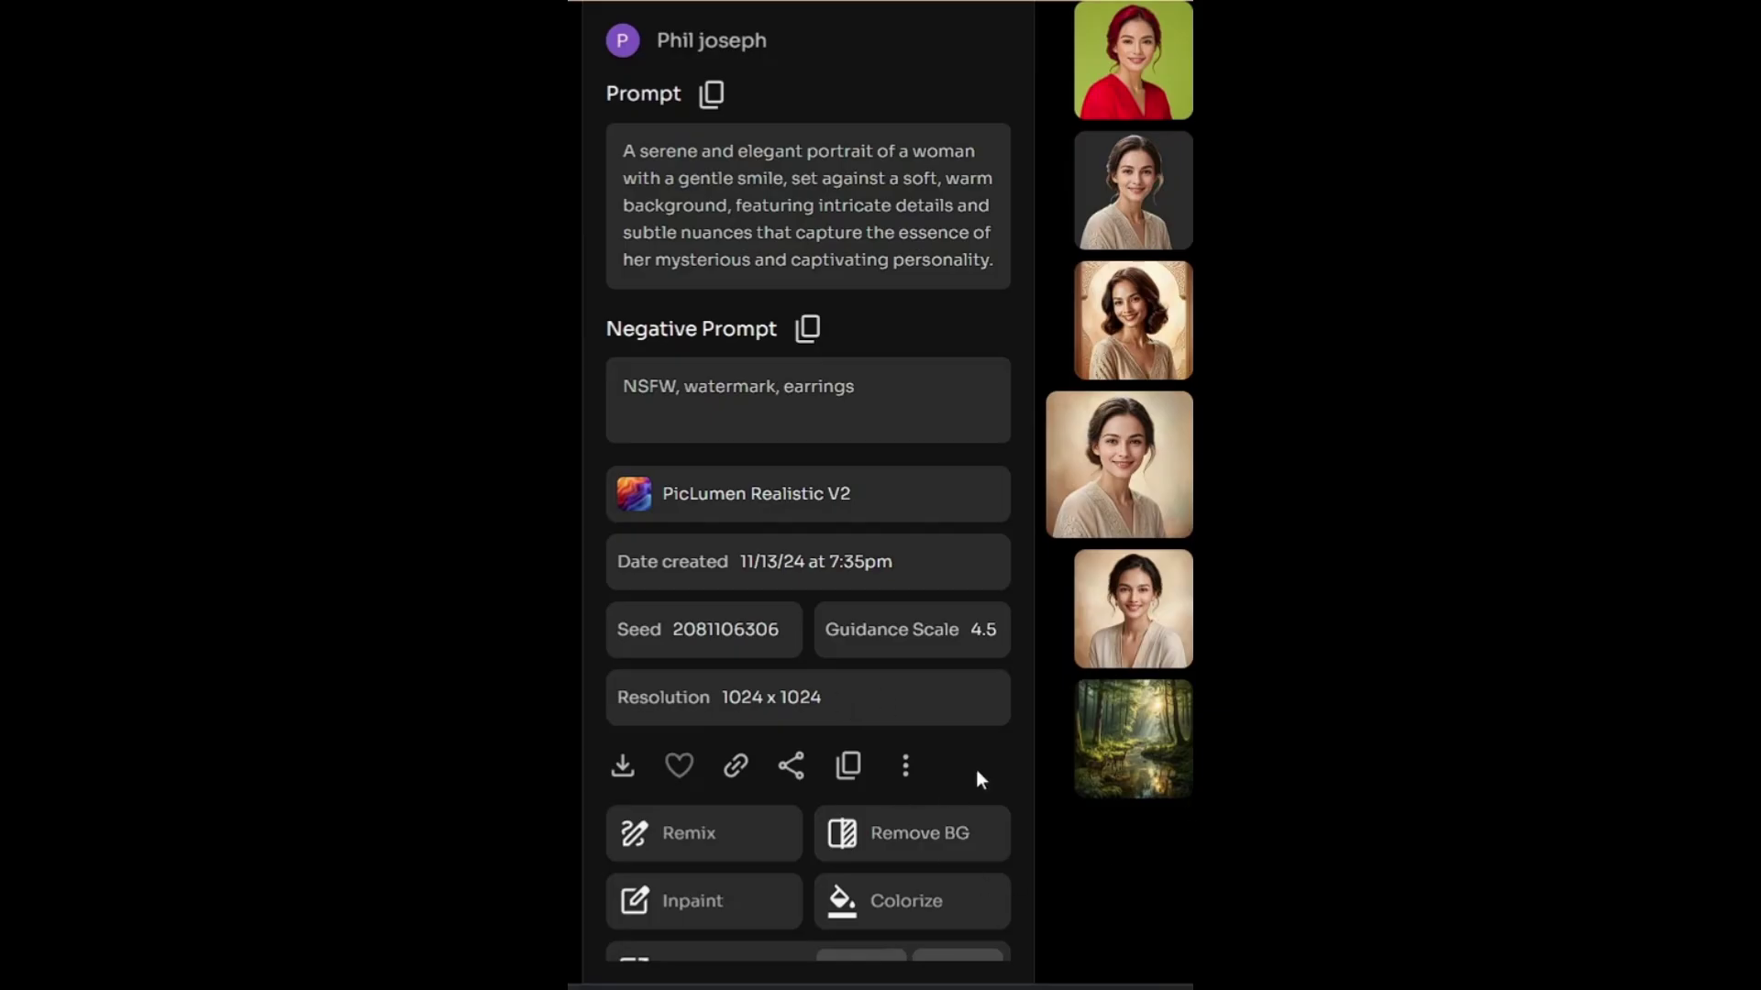
- Inpaint the original portrait: brush a mask over all the hair and enter 'pink hair'
{"action": "scroll", "coordinate": [975, 778], "scroll_direction": "down", "scroll_amount": 1}
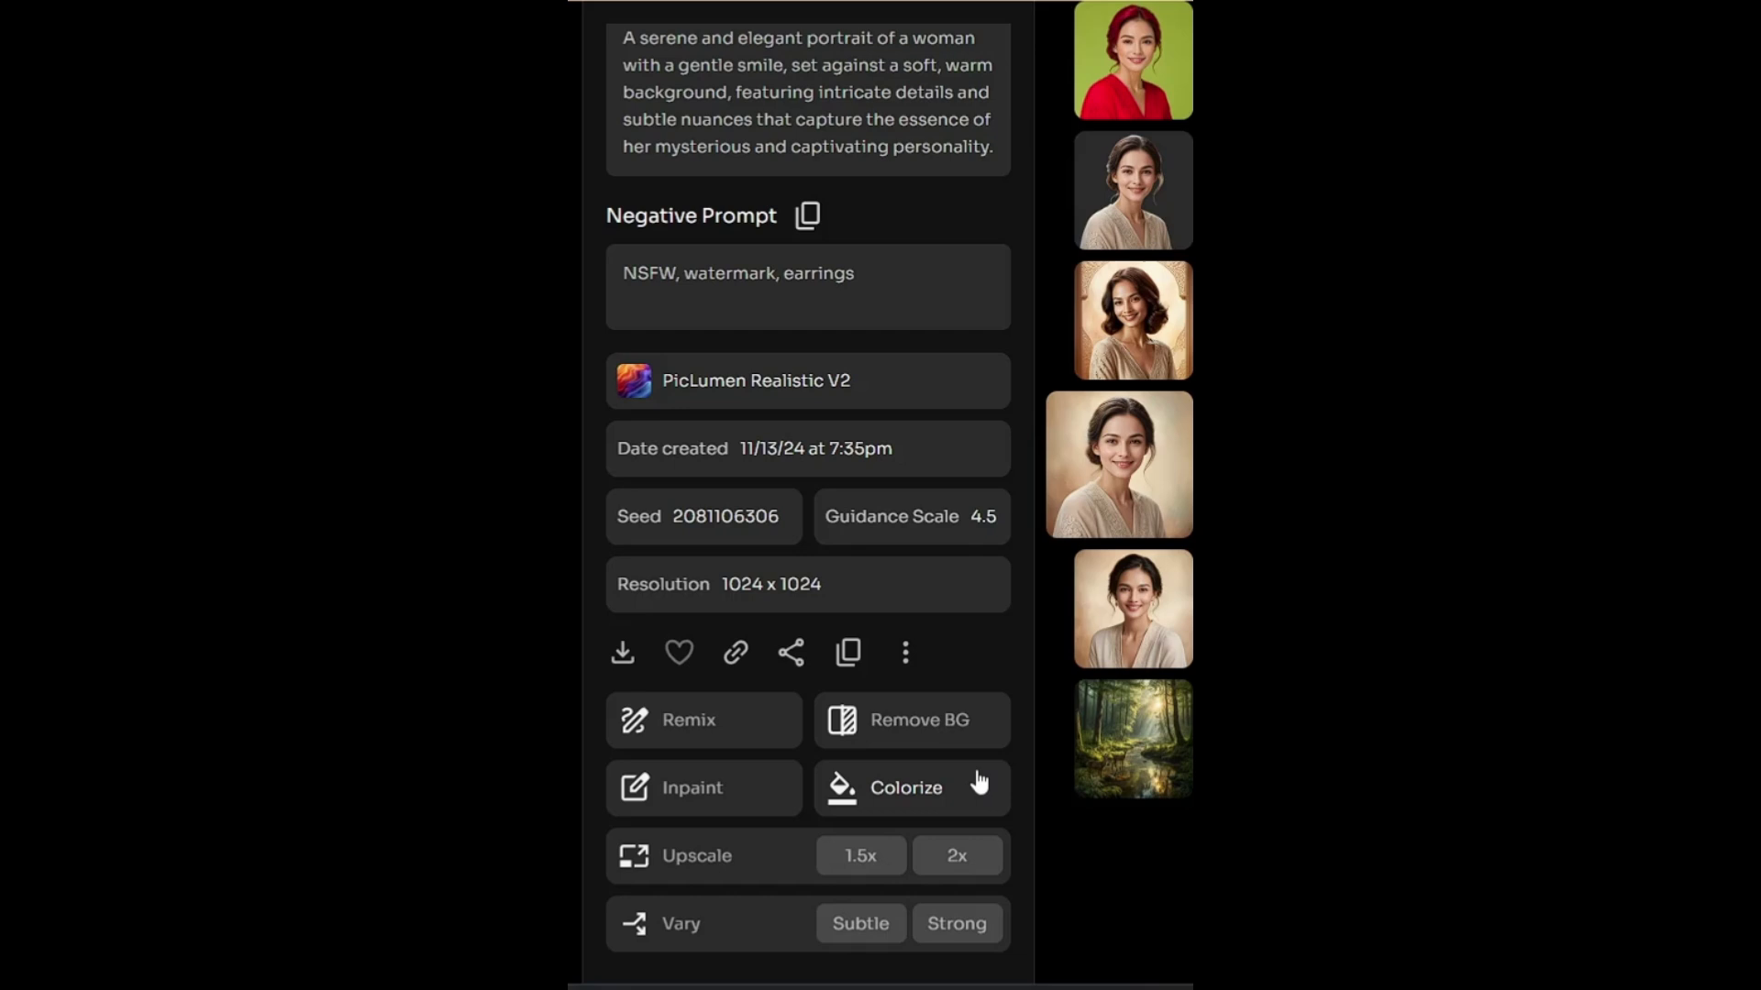
{"action": "left_click", "coordinate": [695, 790]}
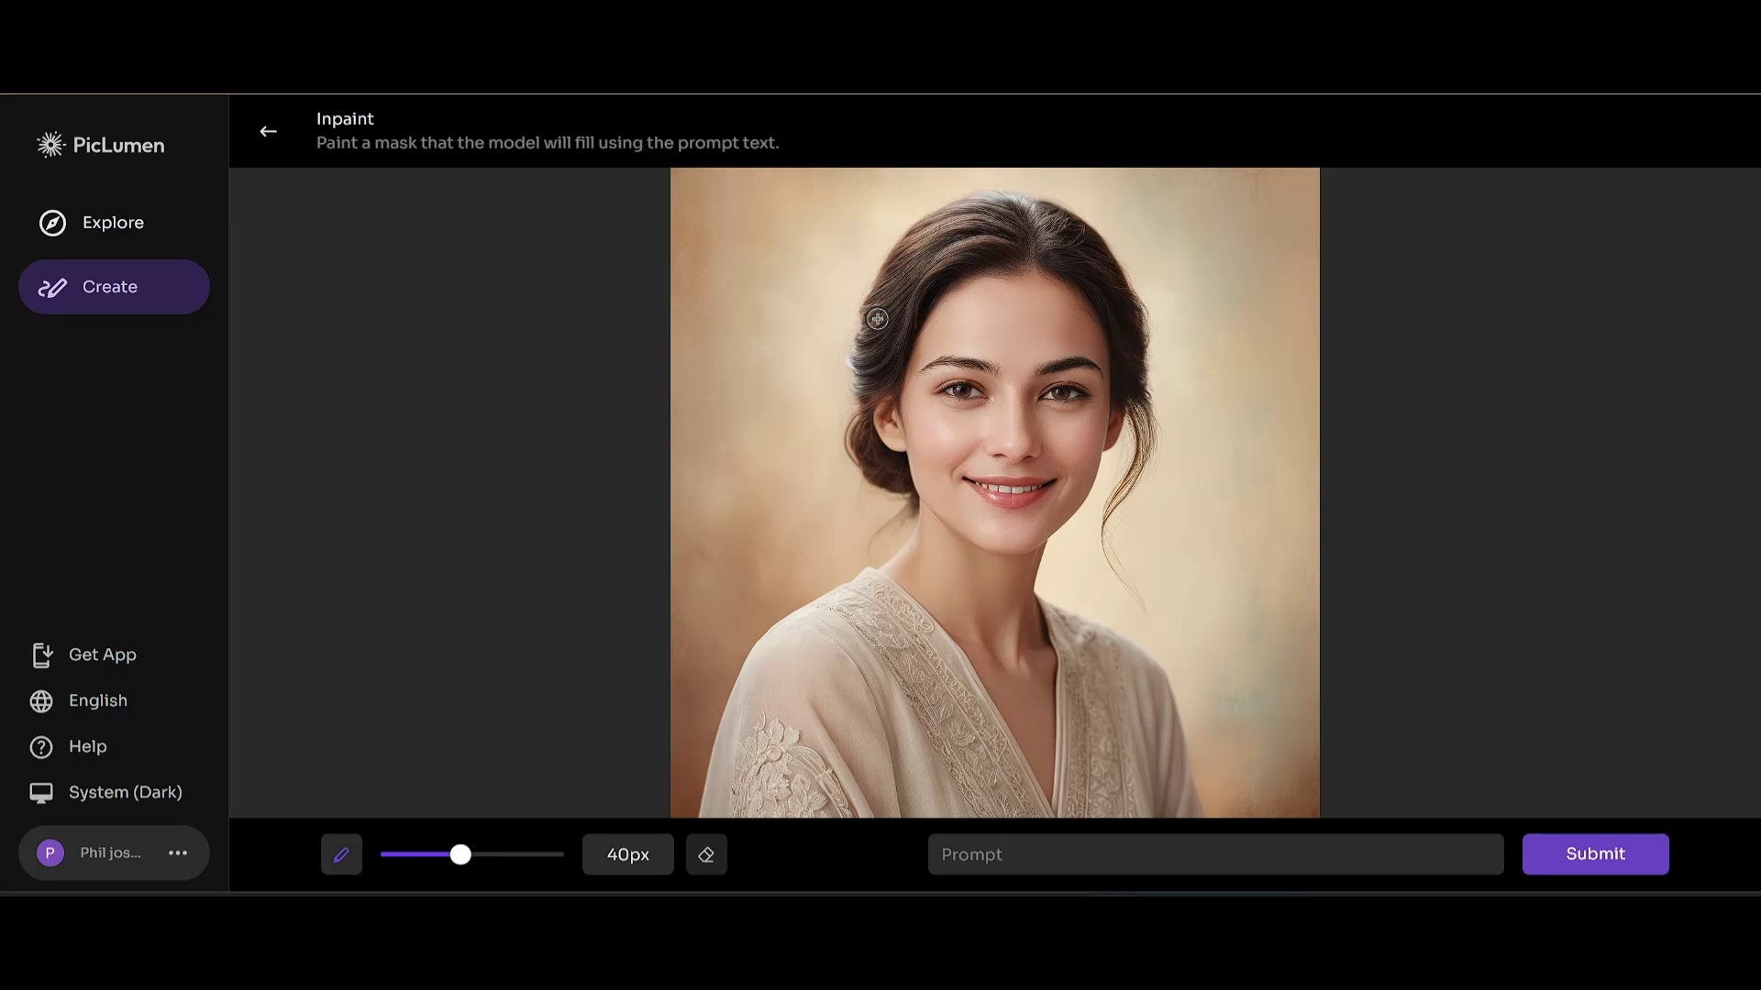
{"action": "left_click_drag", "start_coordinate": [880, 312], "coordinate": [839, 380]}
{"action": "mouse_move", "coordinate": [930, 236]}
{"action": "left_mouse_down"}
{"action": "mouse_move", "coordinate": [894, 303]}
{"action": "mouse_move", "coordinate": [945, 207]}
{"action": "mouse_move", "coordinate": [1073, 235]}
{"action": "mouse_move", "coordinate": [1137, 610]}
{"action": "left_mouse_up"}
{"action": "left_click_drag", "start_coordinate": [908, 449], "coordinate": [871, 536]}
{"action": "left_click_drag", "start_coordinate": [908, 385], "coordinate": [907, 425]}
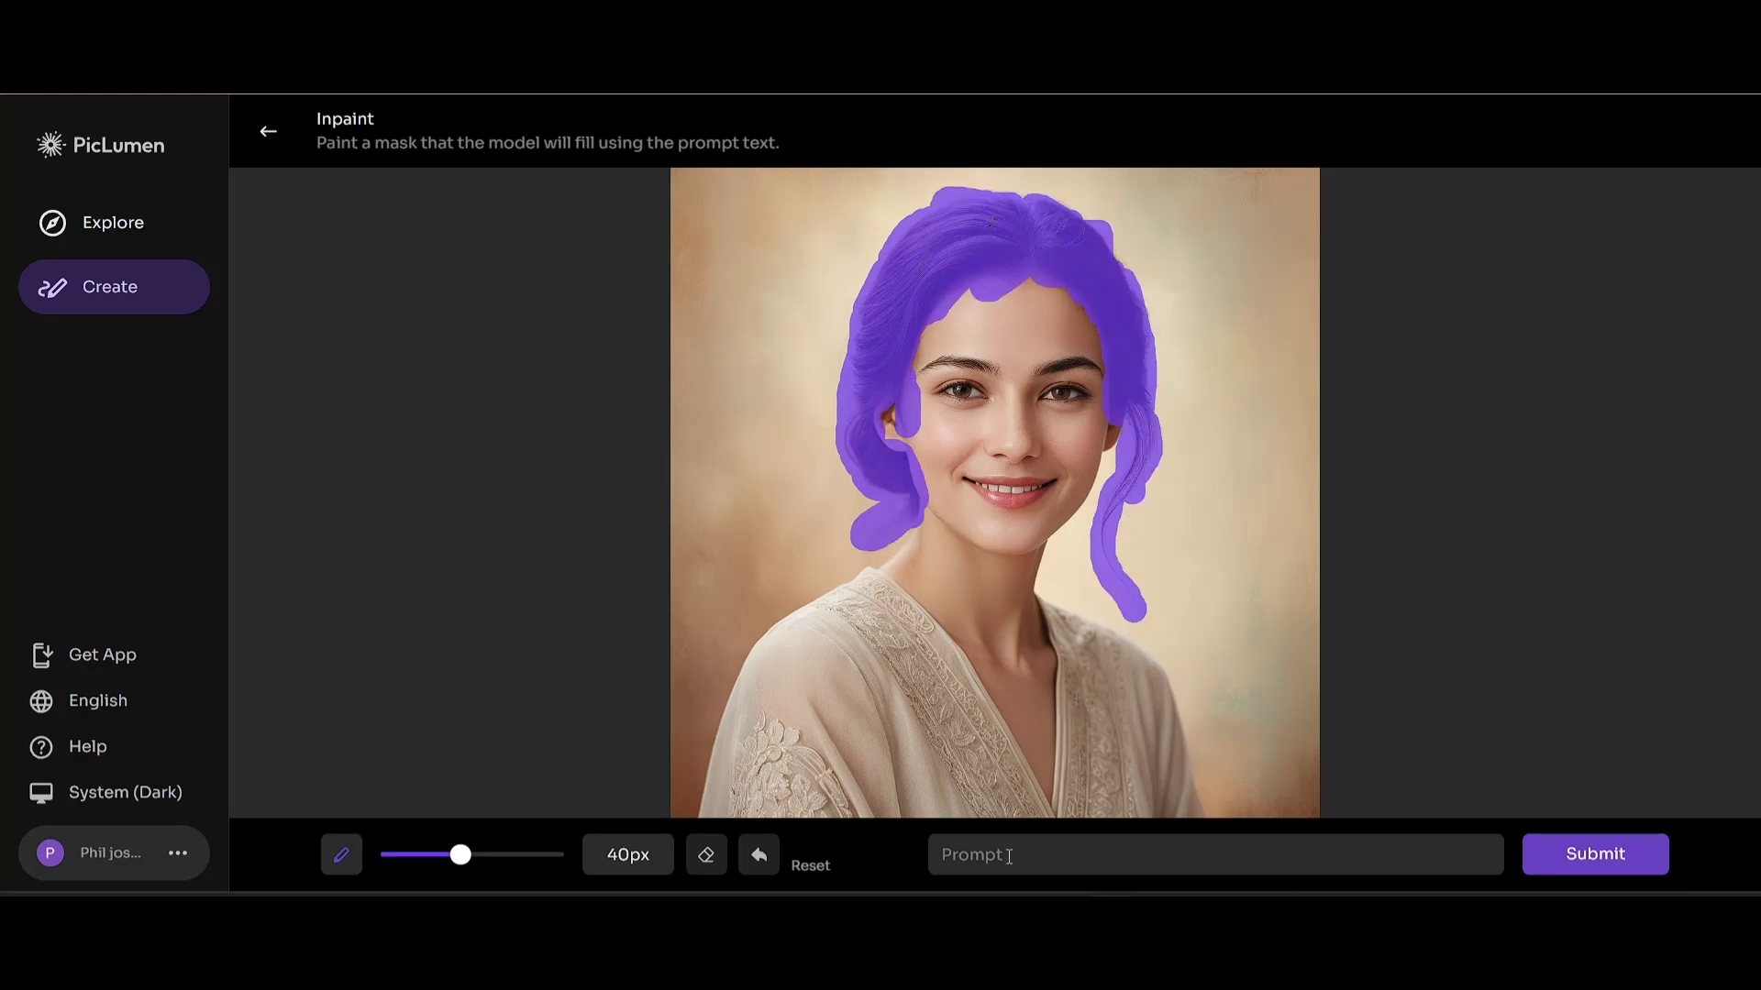
{"action": "type", "text": "pink hair"}
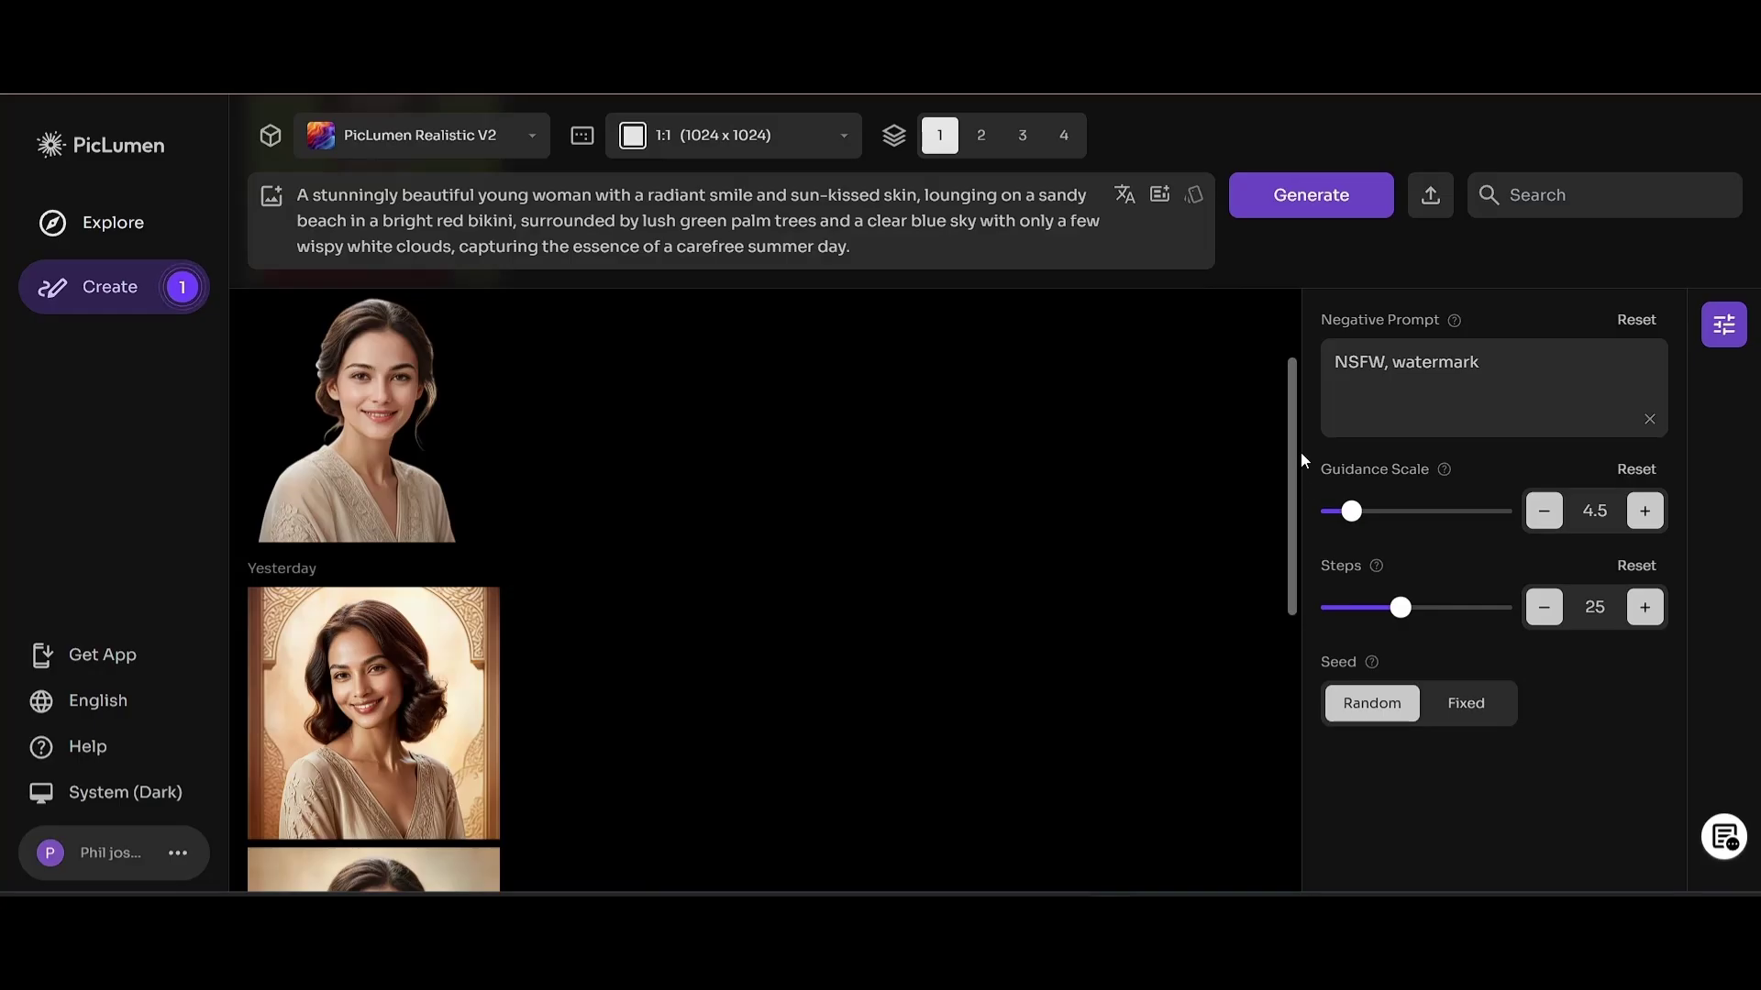
- Drag upward in the detail panel to bring more of it into view
{"action": "left_click_drag", "start_coordinate": [1300, 453], "coordinate": [1297, 277]}
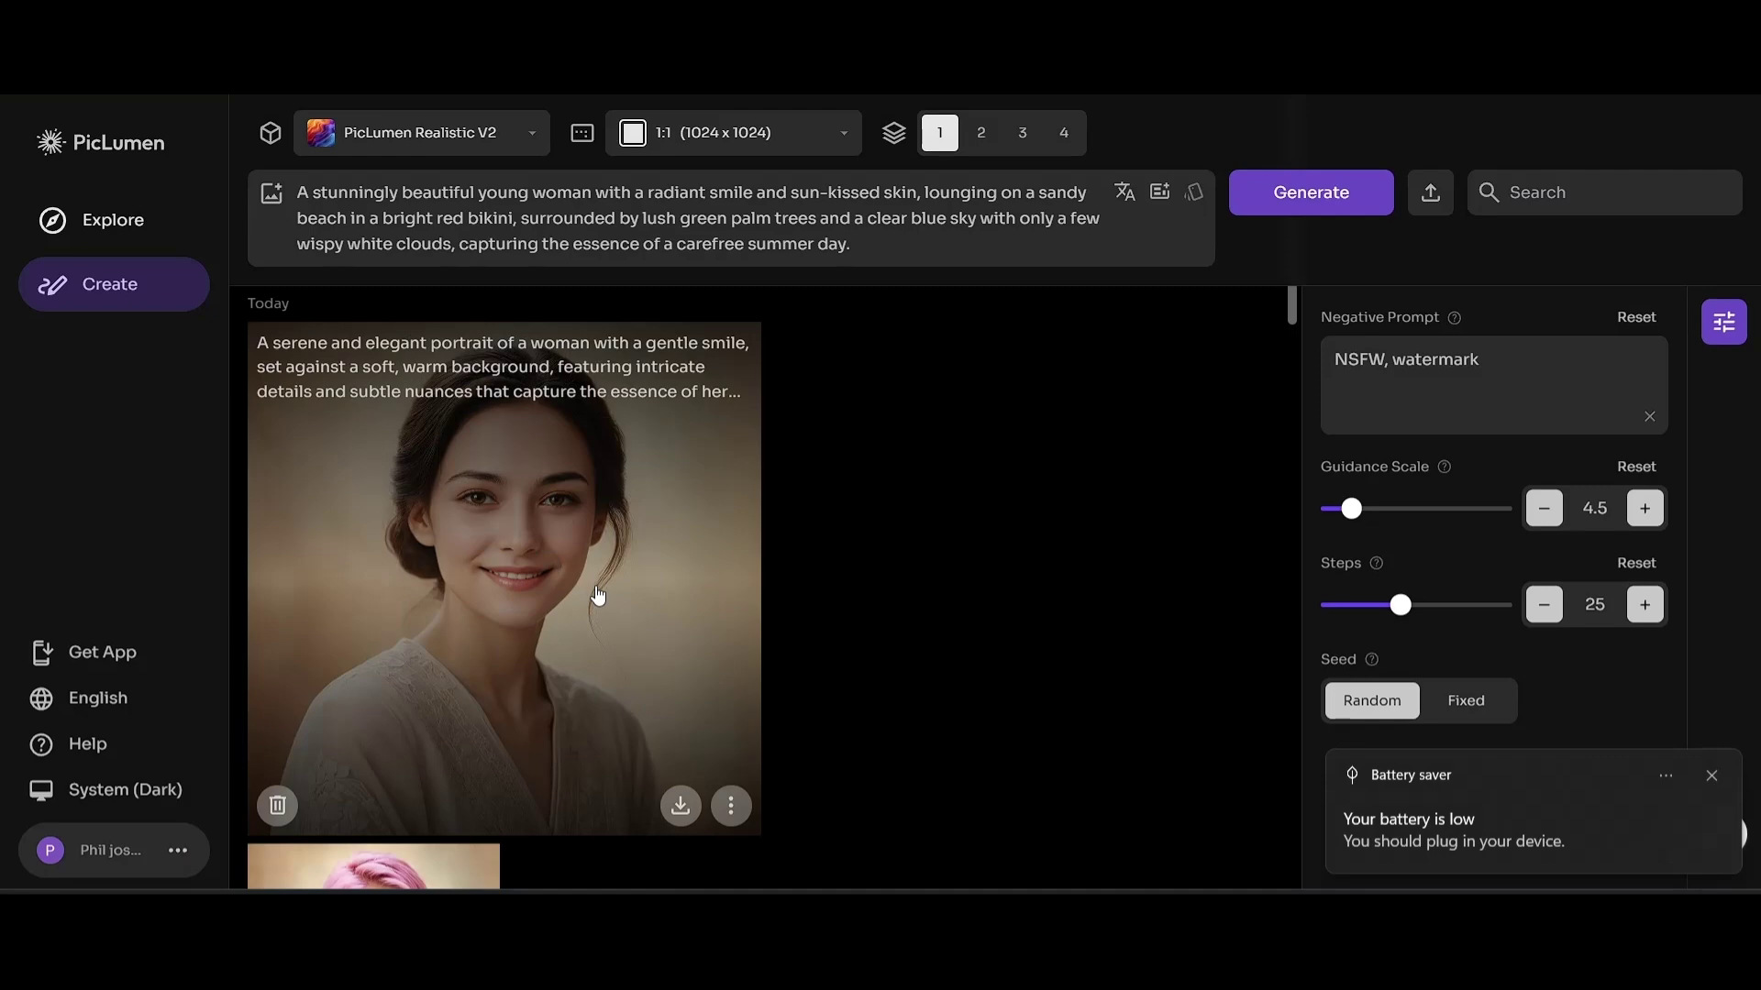
- Open the upscaled portrait's details to confirm its 2048 x 2048 resolution and Upscale tag
{"action": "left_click", "coordinate": [597, 596]}
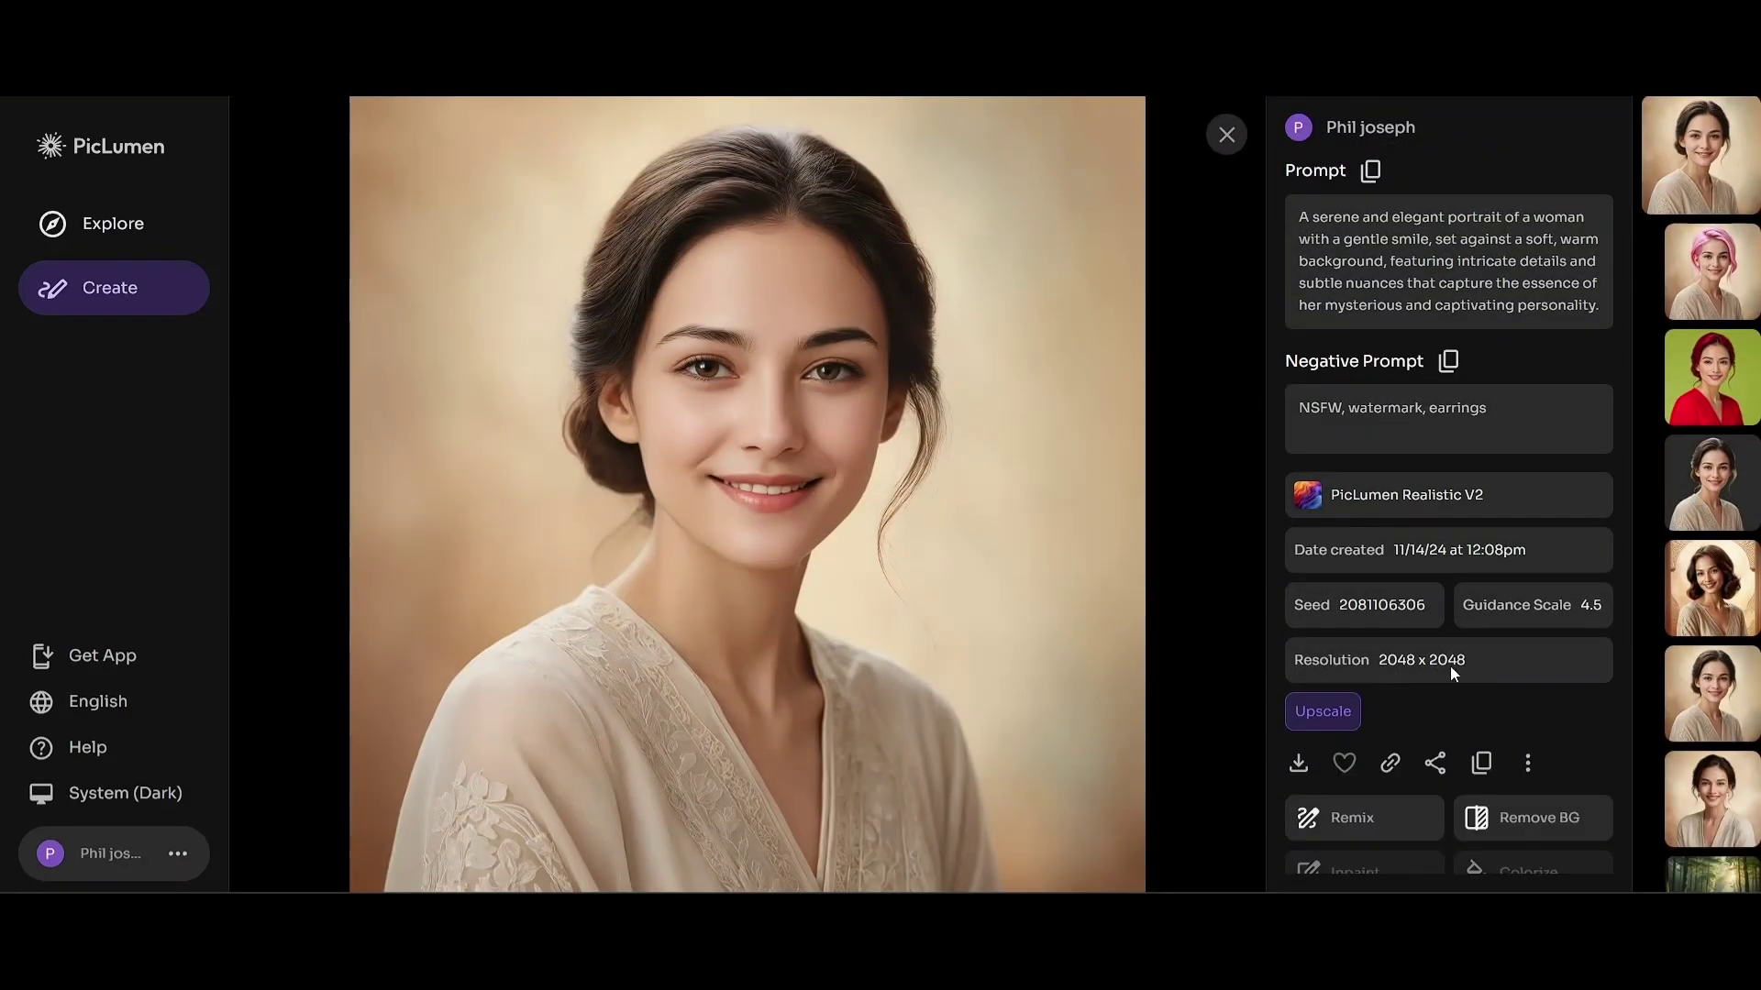